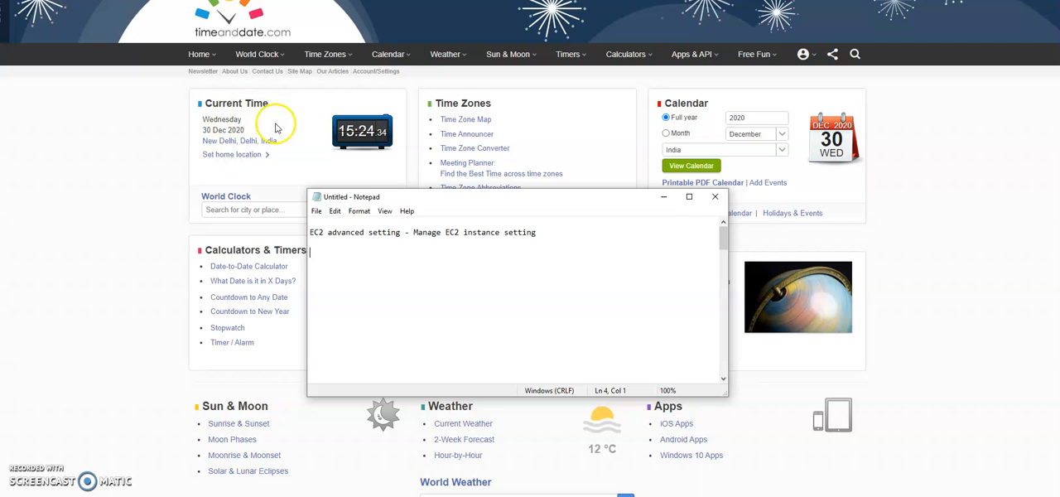
# Step: Check today's date in the Current Time section of timeanddate.com
pyautogui.click(217, 129)
pyautogui.doubleClick(217, 129)
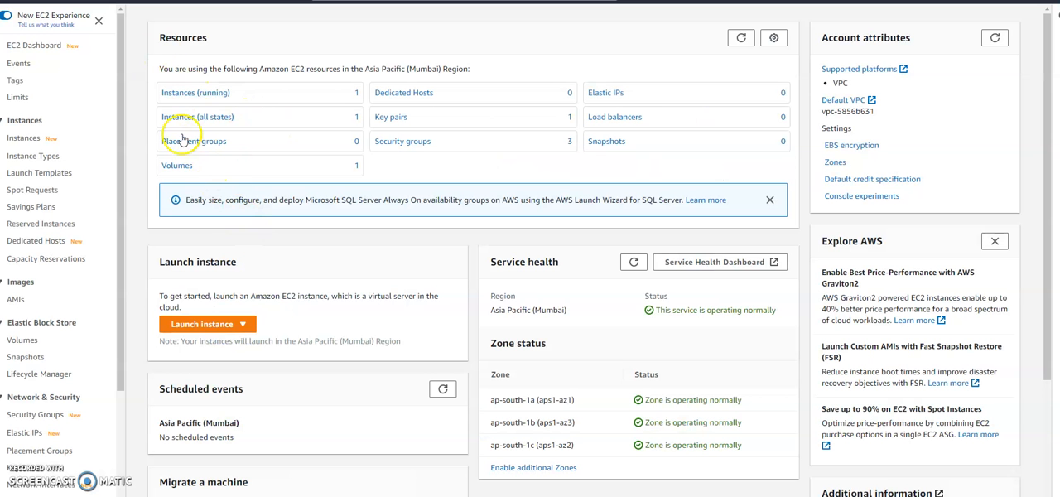
pyautogui.click(203, 94)
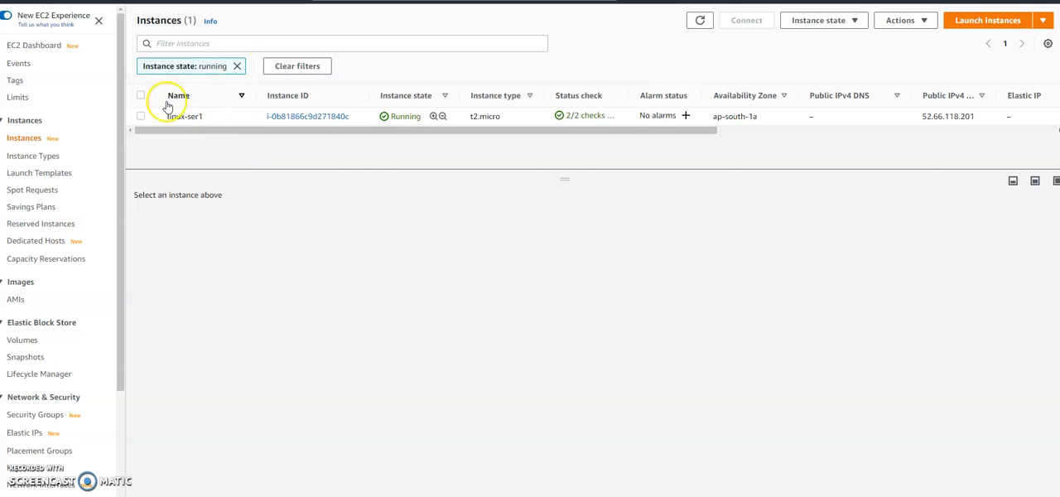
# Step: Remove the running-state filter from the EC2 instance list and select linux-ser1 to check its private IPv4 address
pyautogui.click(237, 65)
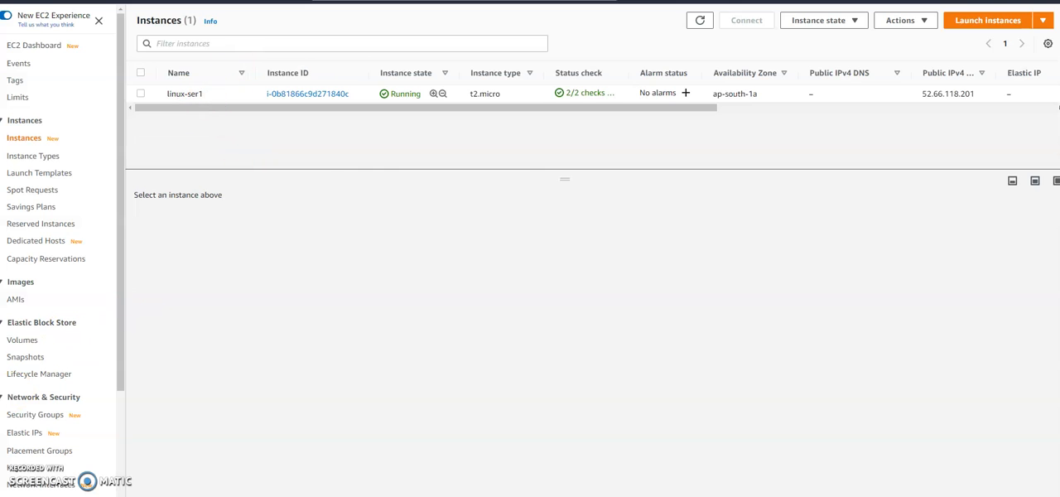
pyautogui.click(140, 94)
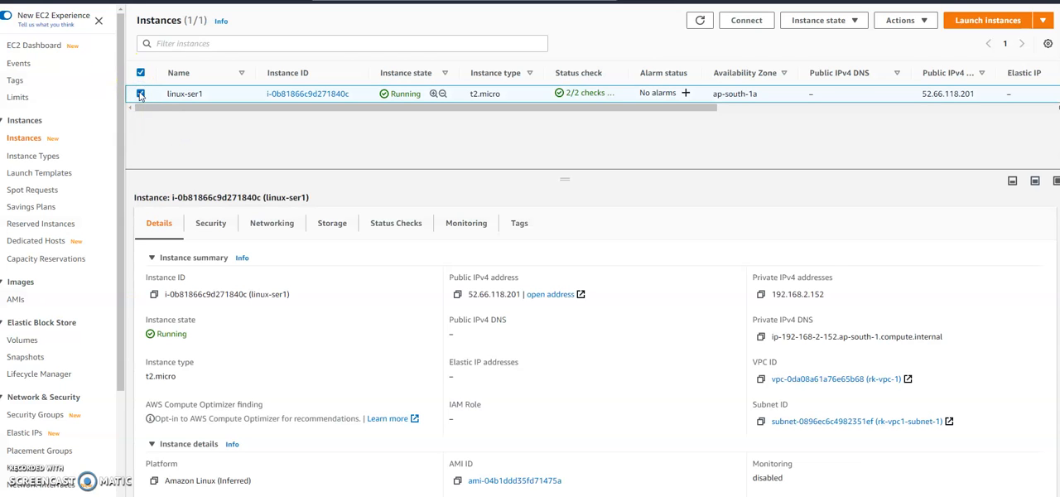
pyautogui.click(472, 114)
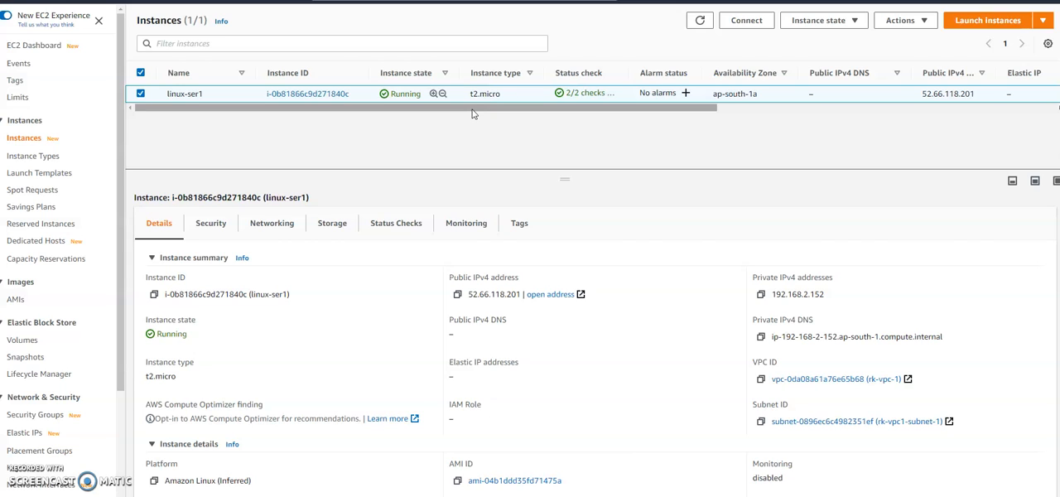
pyautogui.click(285, 230)
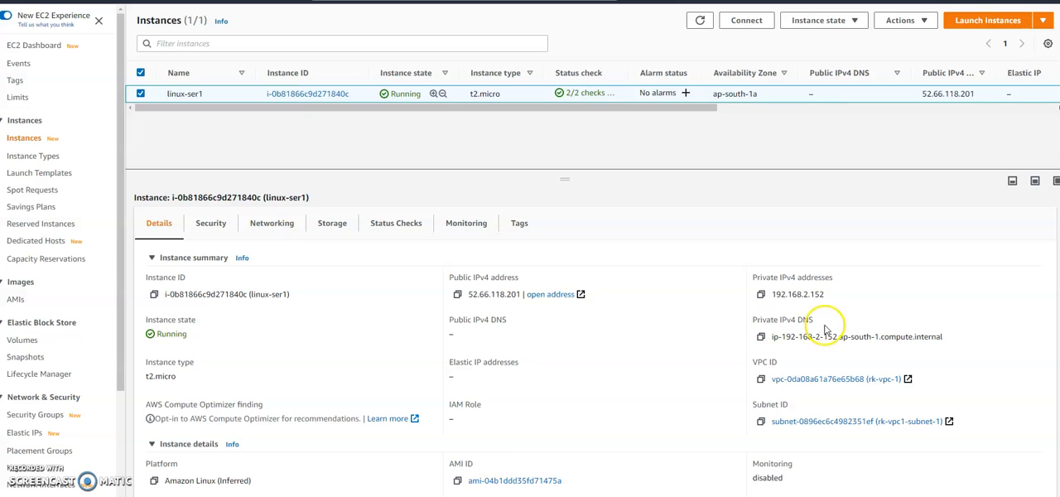
pyautogui.doubleClick(801, 294)
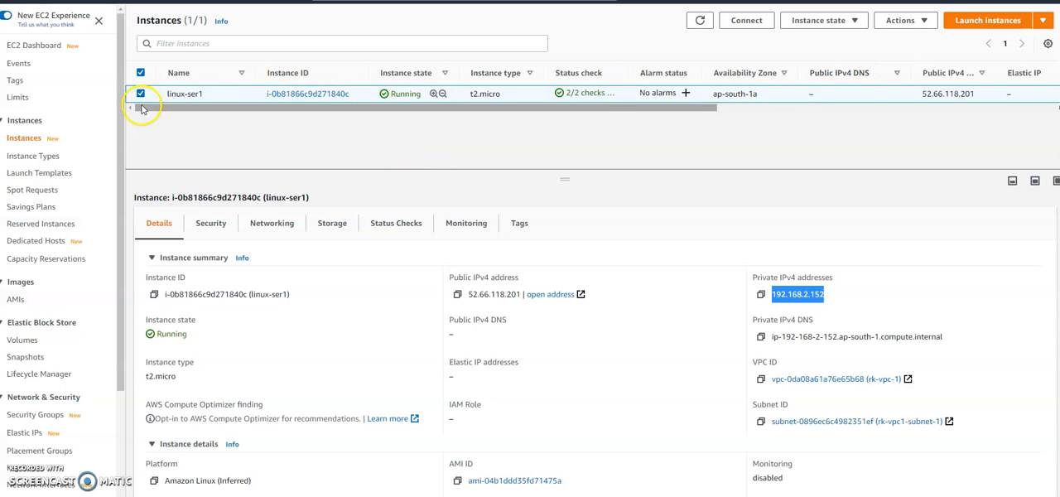
# Step: Open the connection options for linux-ser1 and review the SSH client instructions
pyautogui.click(925, 23)
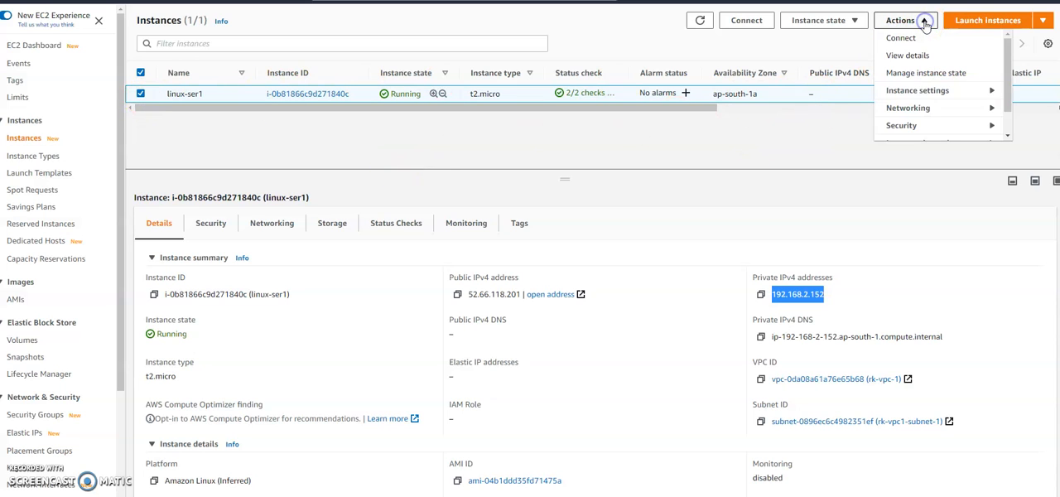
pyautogui.click(921, 38)
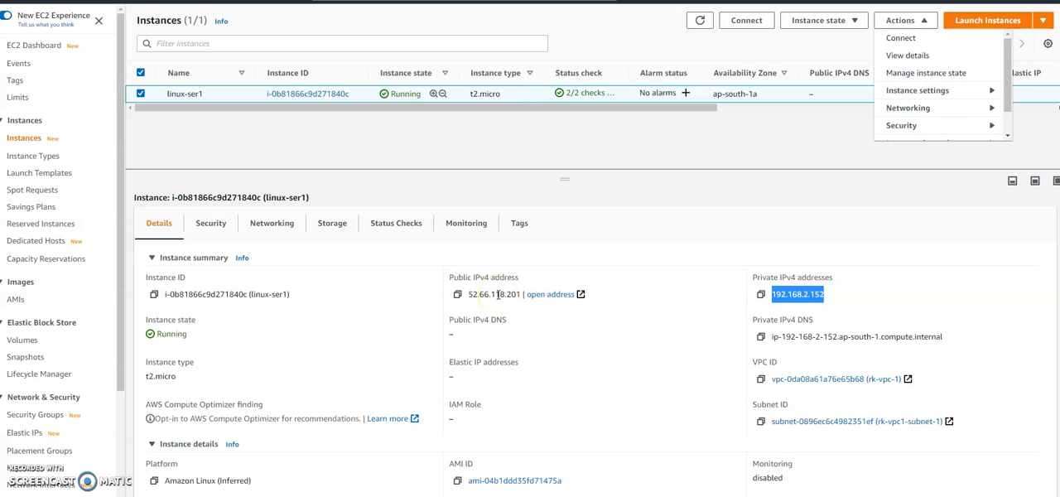
pyautogui.click(907, 38)
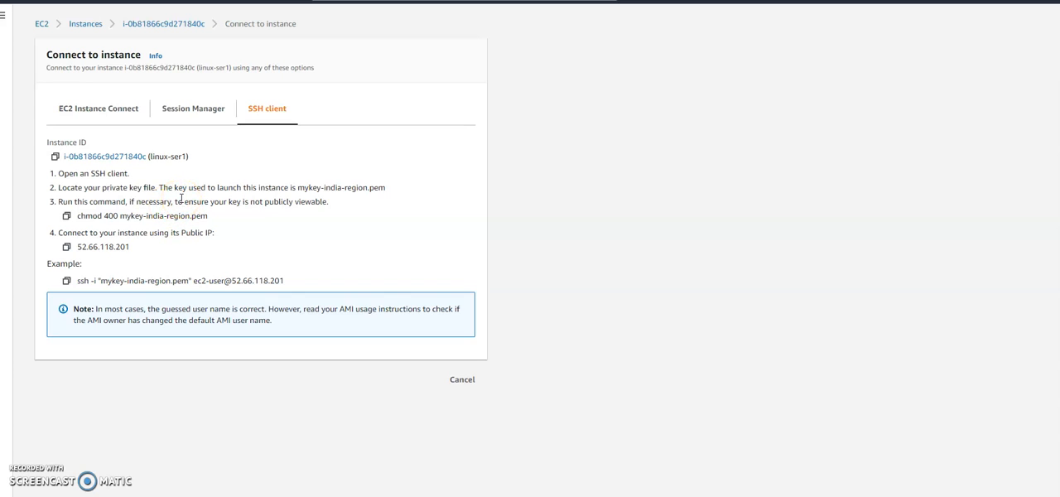
pyautogui.moveTo(64, 174); pyautogui.dragTo(308, 277)
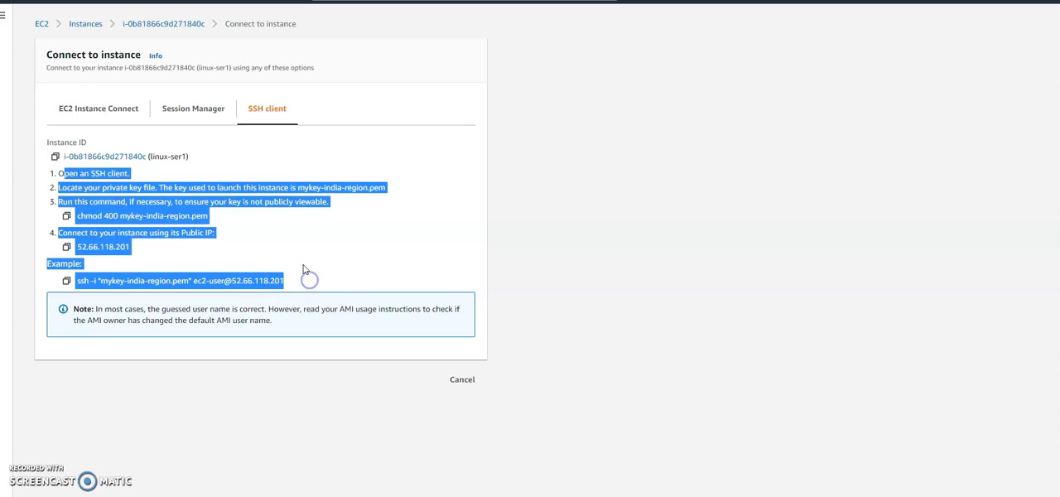
pyautogui.click(311, 237)
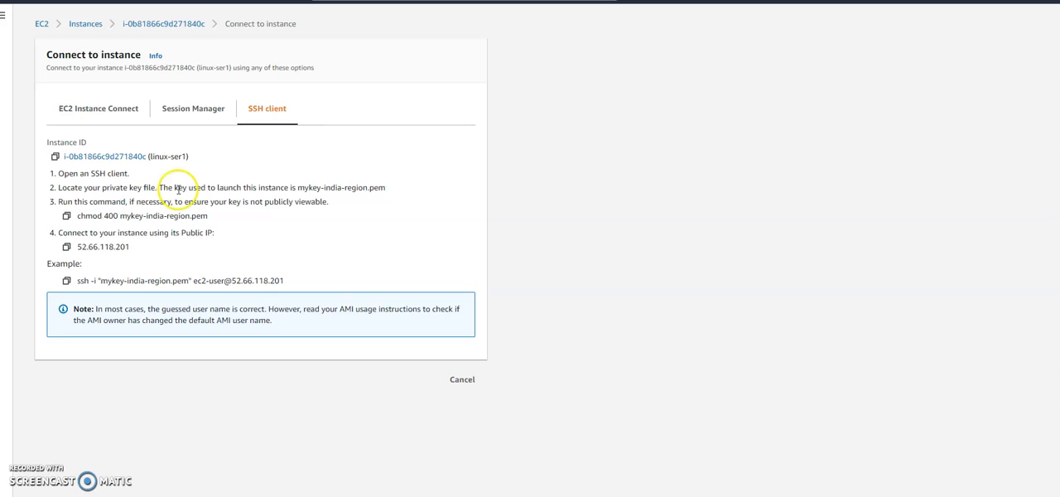
# Step: Connect to linux-ser1 through EC2 Instance Connect with the default user name ec2-user
pyautogui.click(95, 112)
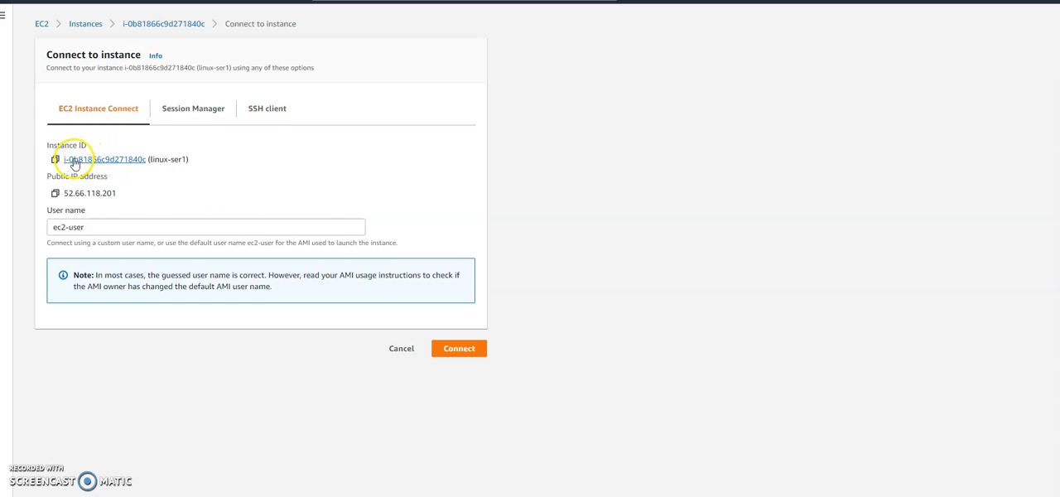
pyautogui.click(70, 230)
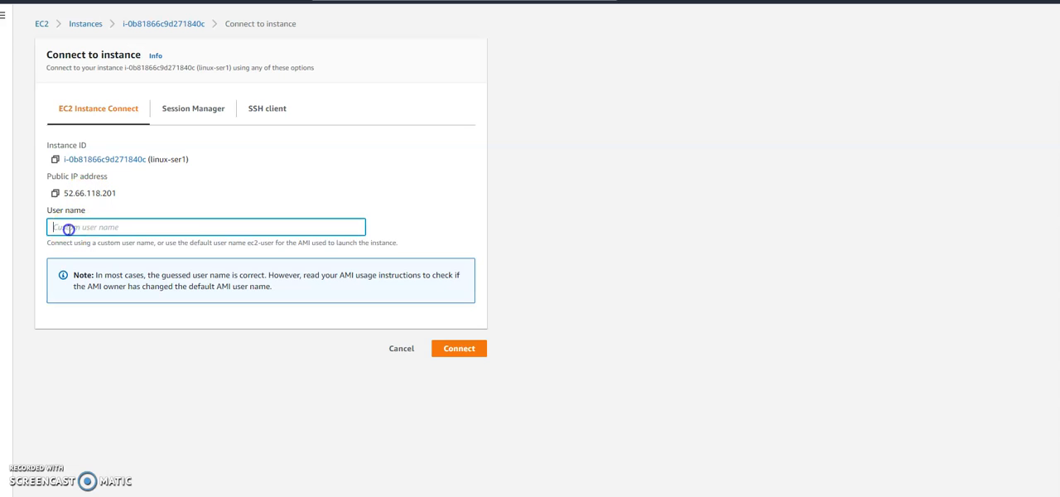
pyautogui.click(148, 204)
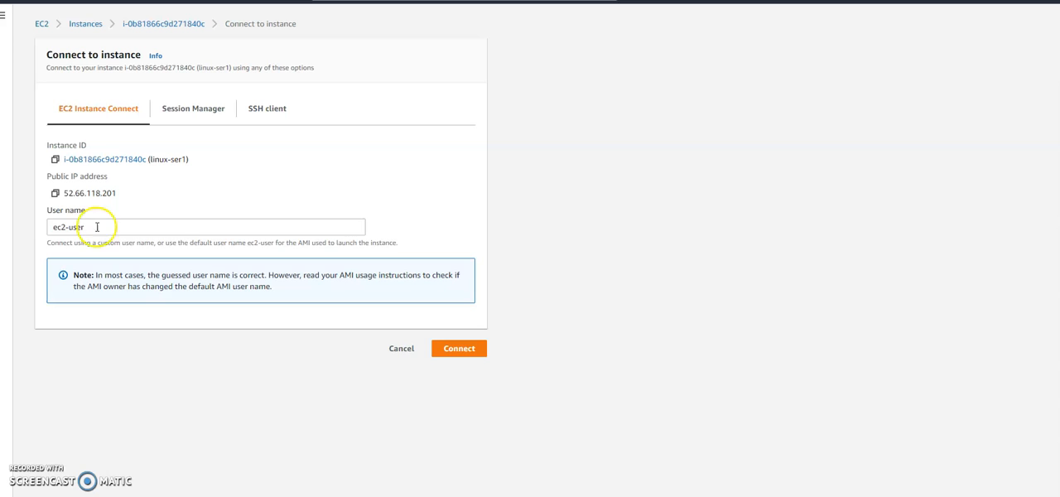
pyautogui.click(458, 349)
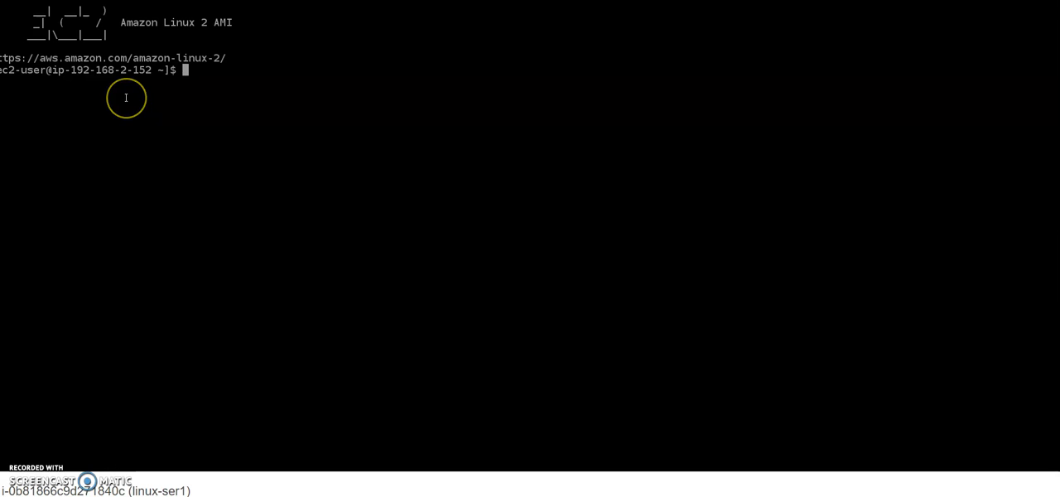
# Step: Run ifconfig in the linux-ser1 terminal session and return to the instance list
pyautogui.press('Return')
pyautogui.press('Return')
pyautogui.press('Return')
pyautogui.write('ifconfig')
pyautogui.press('Return')
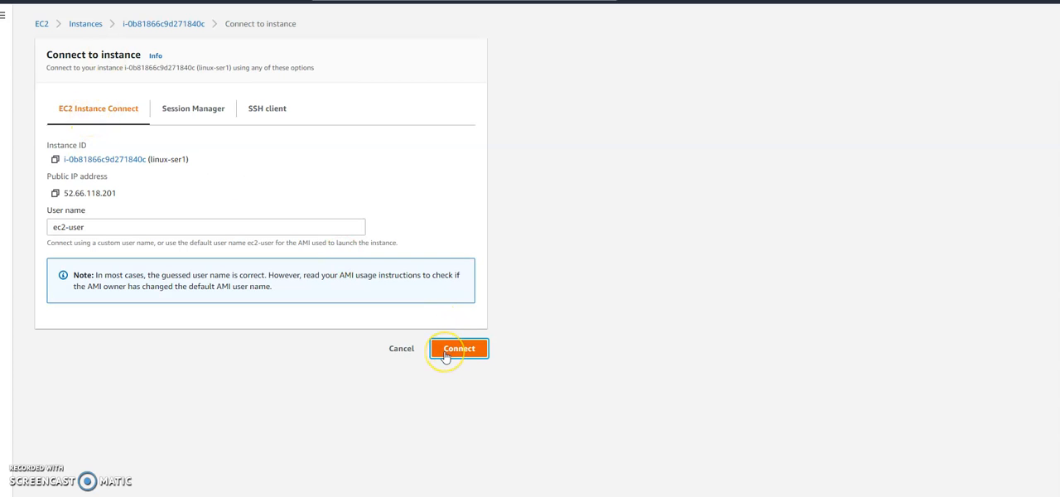
pyautogui.click(402, 351)
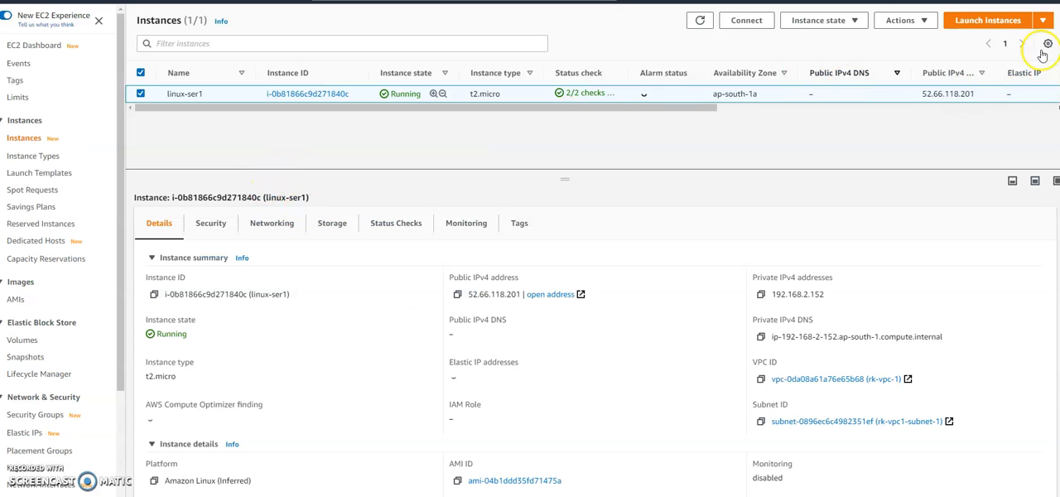
# Step: Open the system log of the linux-ser1 instance
pyautogui.click(899, 20)
pyautogui.scroll(-3, 961, 99)
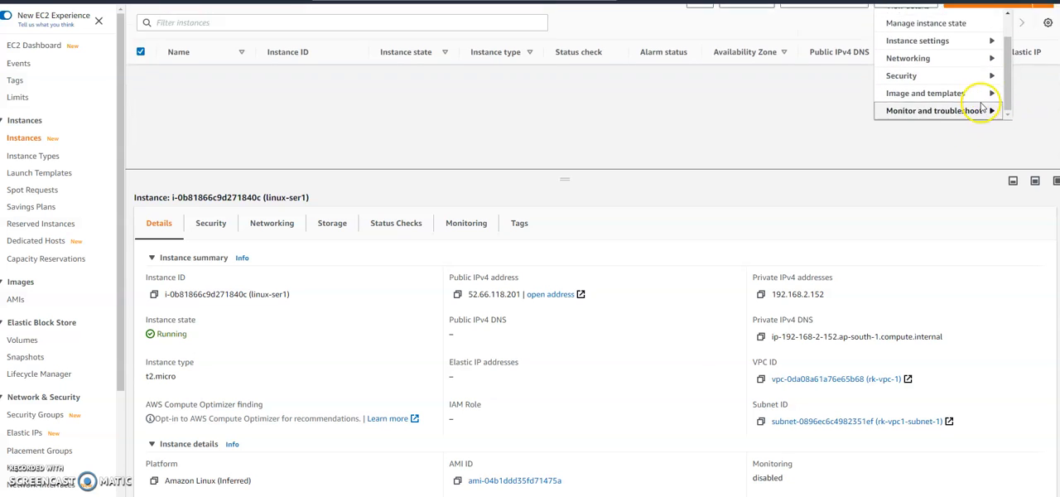
pyautogui.scroll(1, 981, 110)
pyautogui.click(941, 134)
pyautogui.click(788, 83)
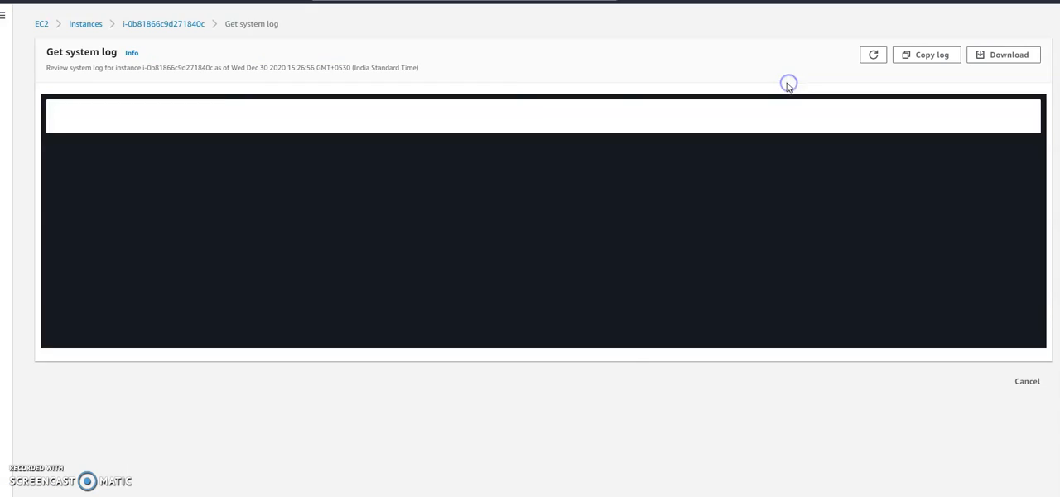
# Step: Examine the boot, network and SSH key entries in the system log and return to the instance list
pyautogui.scroll(3, 399, 243)
pyautogui.scroll(10, 400, 243)
pyautogui.scroll(10, 399, 243)
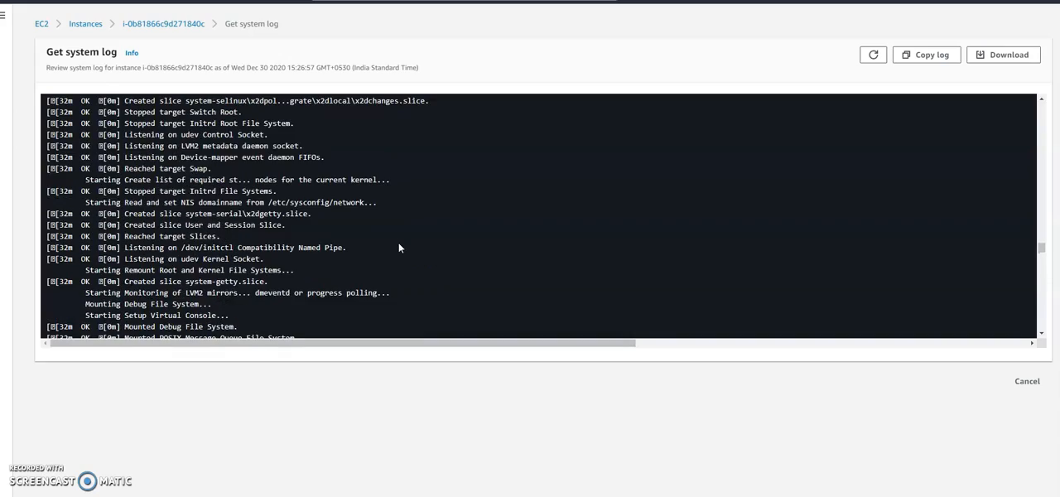
pyautogui.scroll(-15, 398, 247)
pyautogui.scroll(-15, 398, 247)
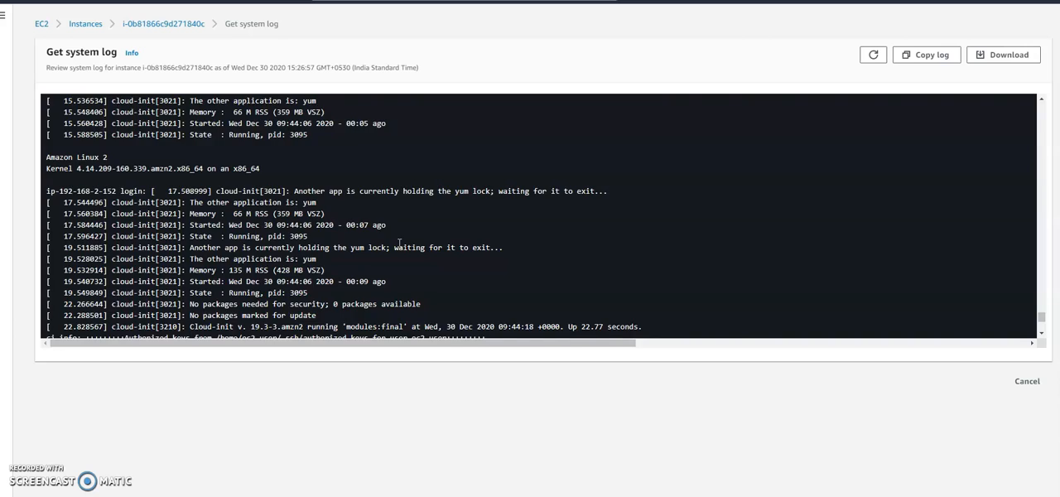
pyautogui.scroll(-7, 399, 243)
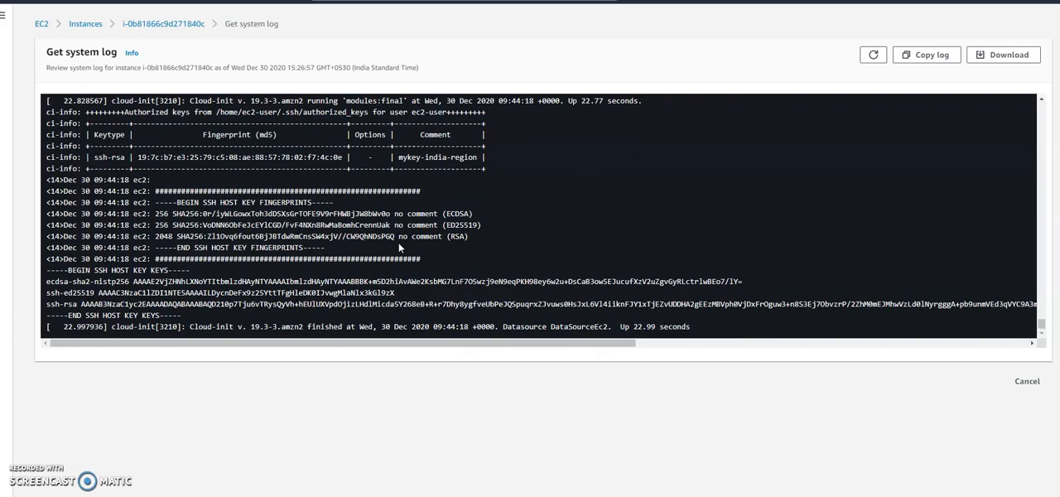
pyautogui.scroll(10, 398, 242)
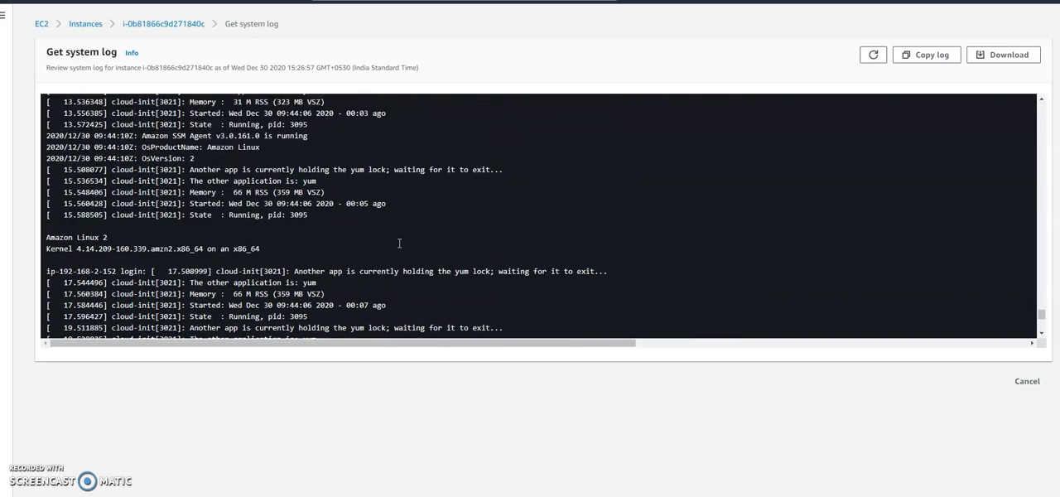
pyautogui.scroll(4, 399, 243)
pyautogui.scroll(-8, 399, 244)
pyautogui.scroll(8, 399, 246)
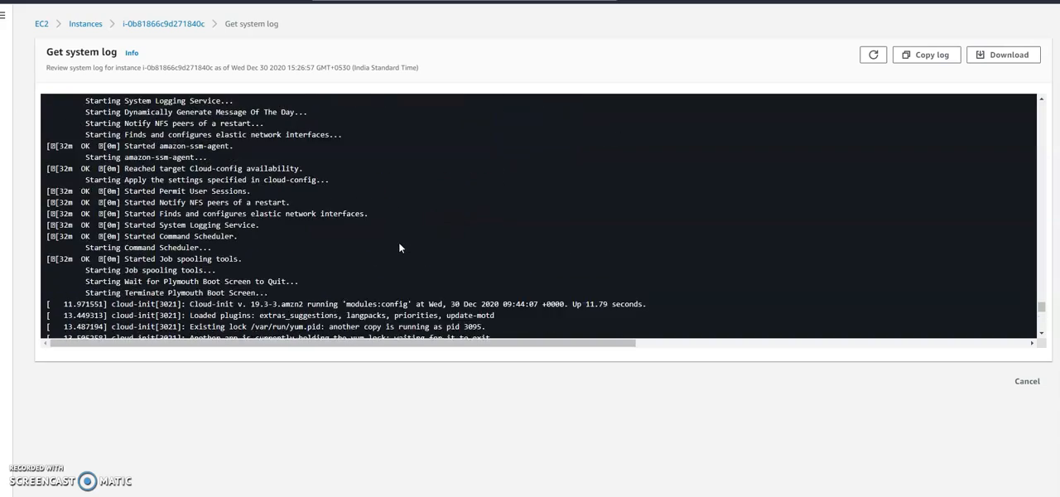
pyautogui.scroll(2, 398, 247)
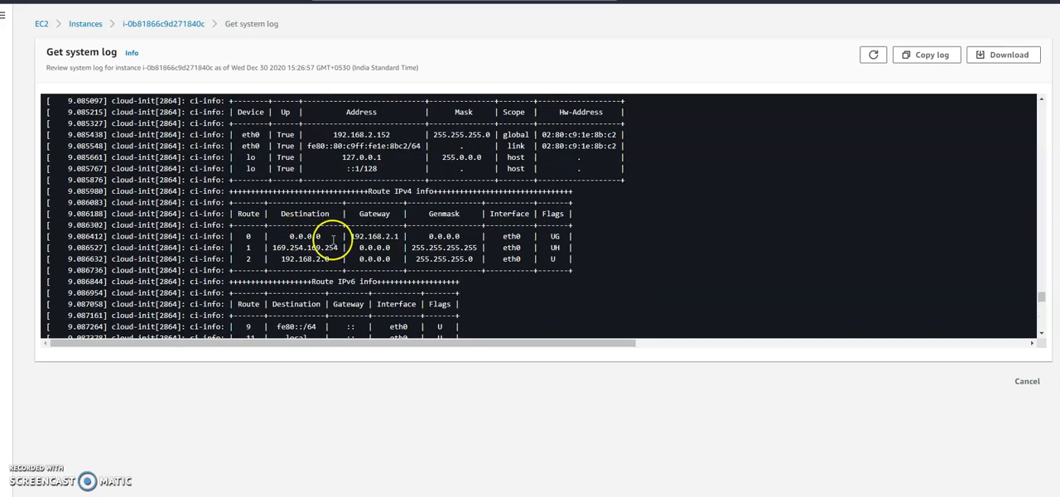
pyautogui.scroll(-15, 465, 256)
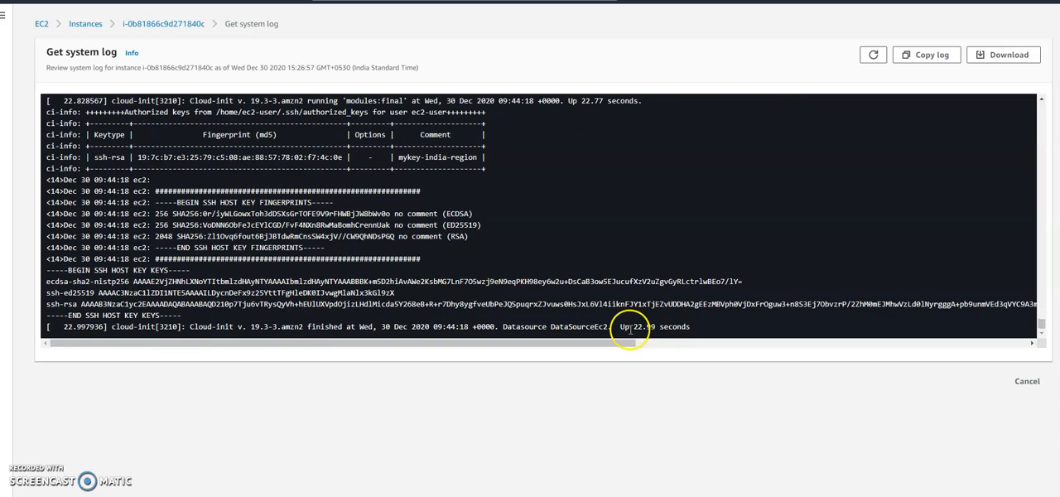
pyautogui.scroll(5, 629, 256)
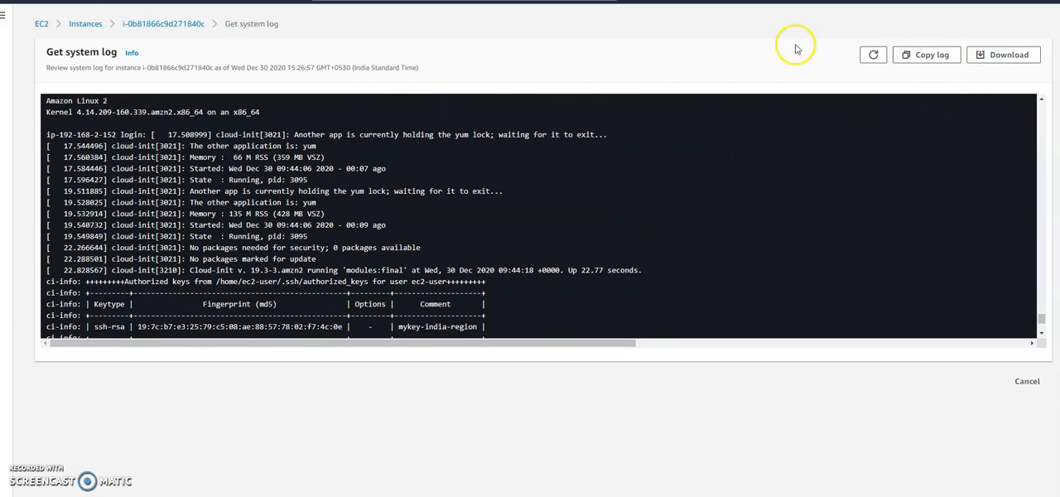
pyautogui.click(86, 25)
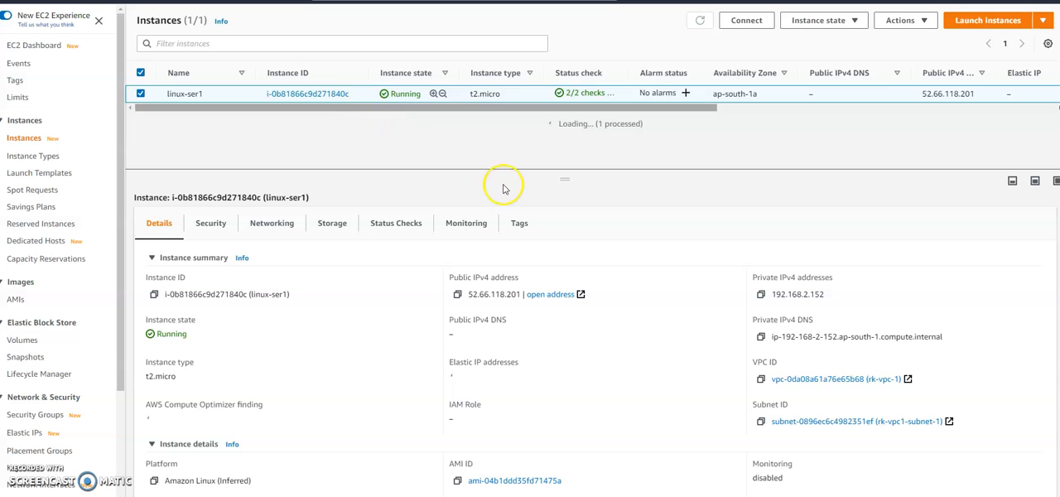
# Step: Get an instance screenshot of linux-ser1, check its capture date and time, and close it
pyautogui.click(921, 20)
pyautogui.scroll(-1, 978, 80)
pyautogui.scroll(-3, 978, 80)
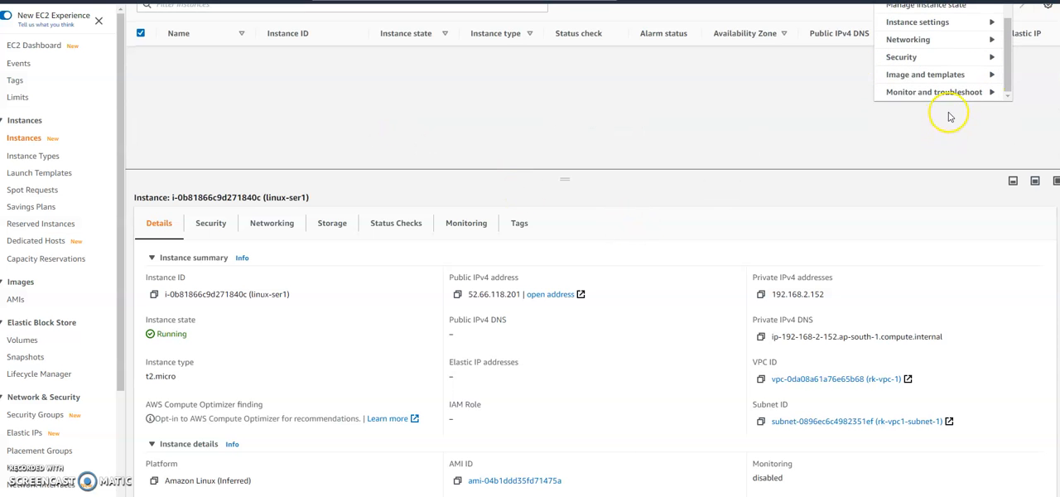
pyautogui.moveTo(937, 89)
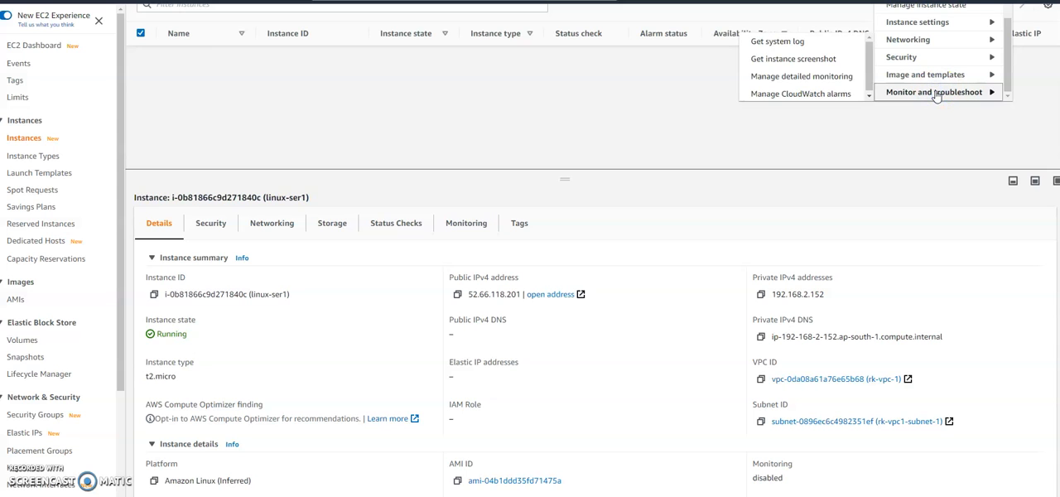
pyautogui.click(791, 59)
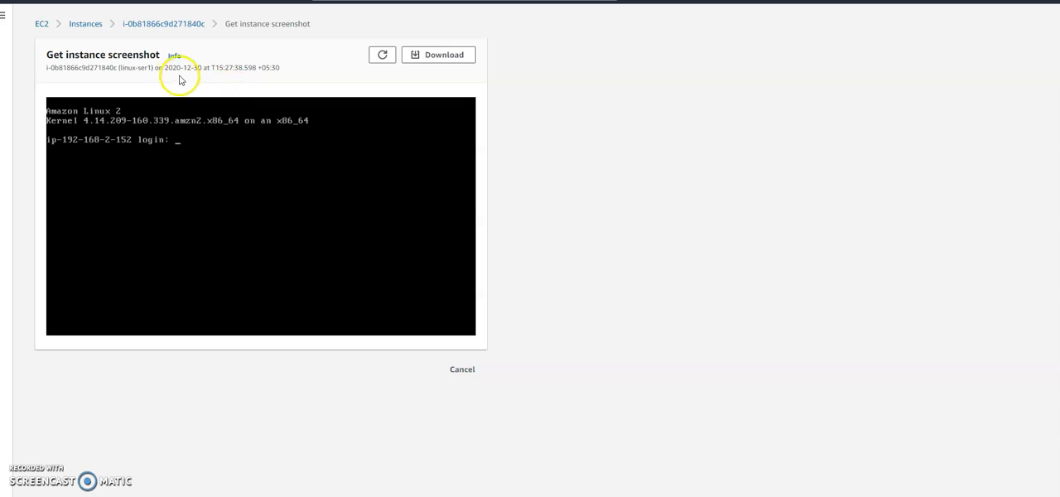
pyautogui.moveTo(166, 67); pyautogui.dragTo(301, 71)
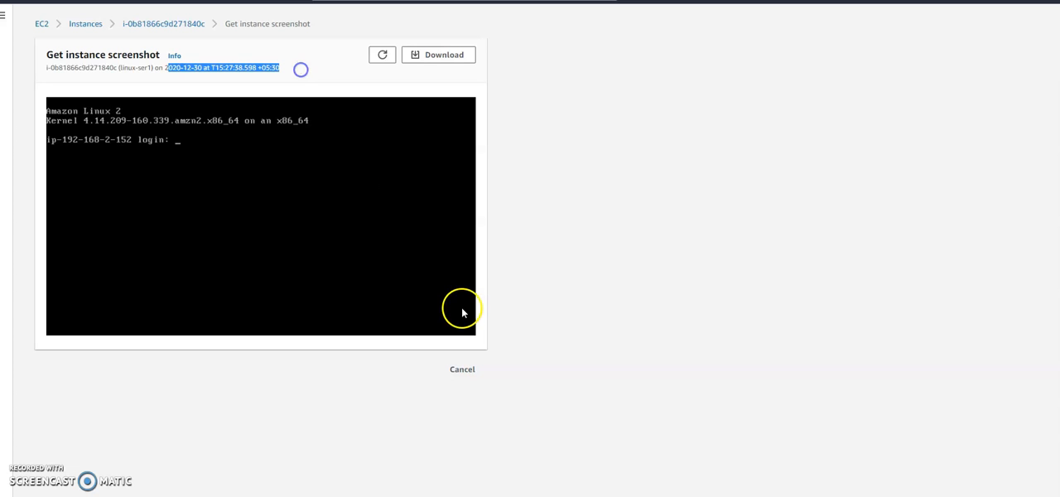
pyautogui.click(462, 370)
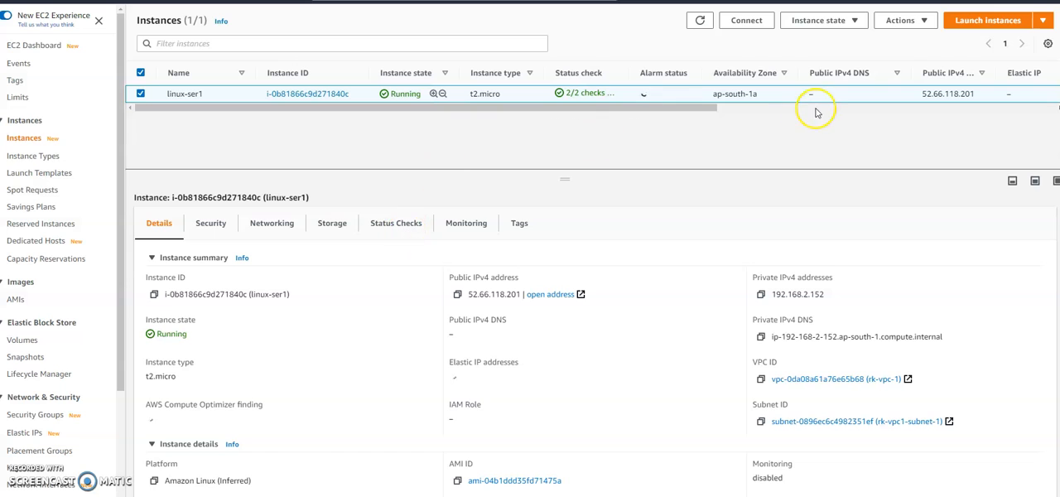
# Step: Review the networking actions available for linux-ser1 and check its private IPv4 address in the instance summary
pyautogui.click(927, 28)
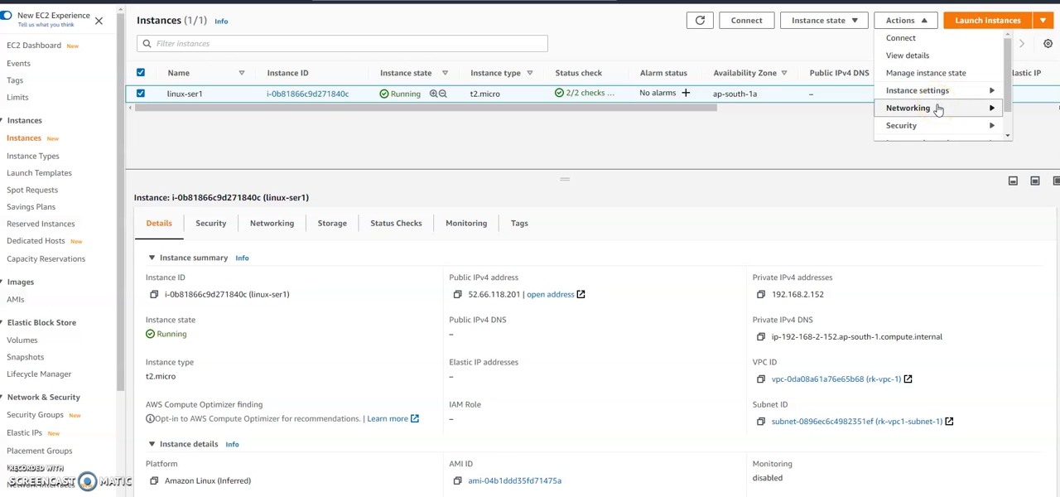
pyautogui.scroll(-1, 952, 109)
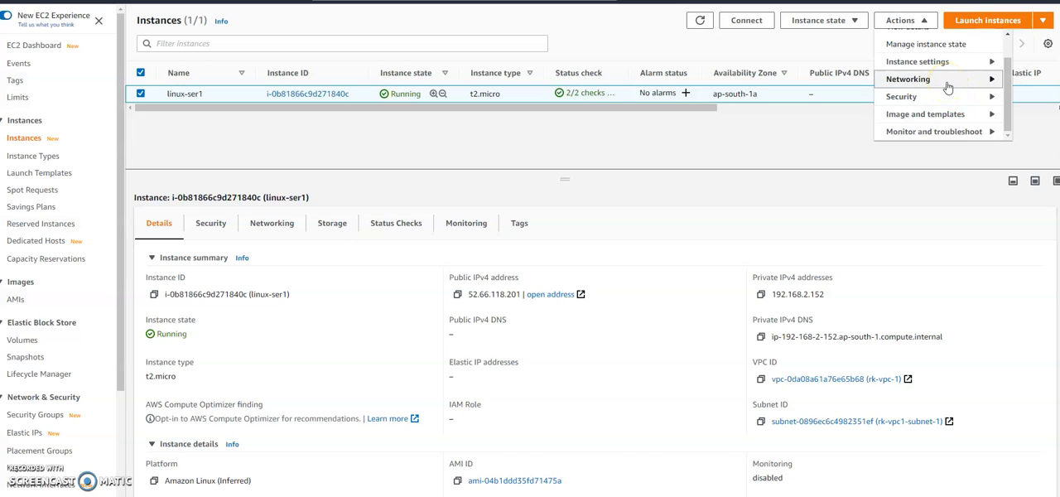
pyautogui.click(948, 87)
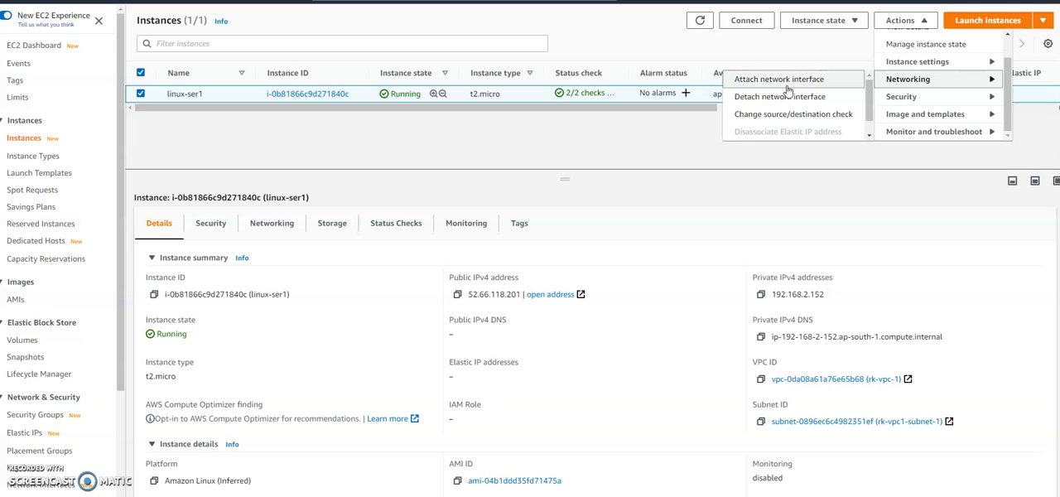
pyautogui.scroll(-1, 778, 104)
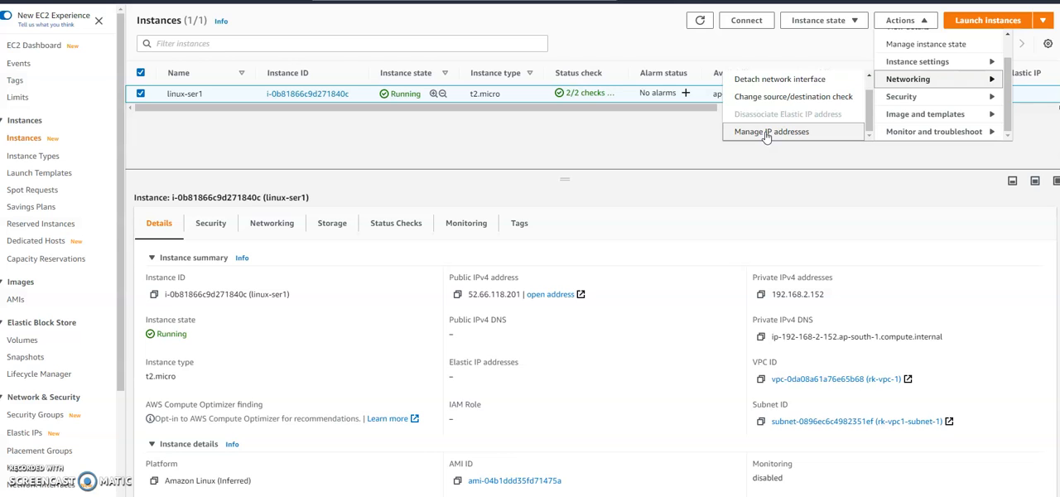
pyautogui.doubleClick(791, 295)
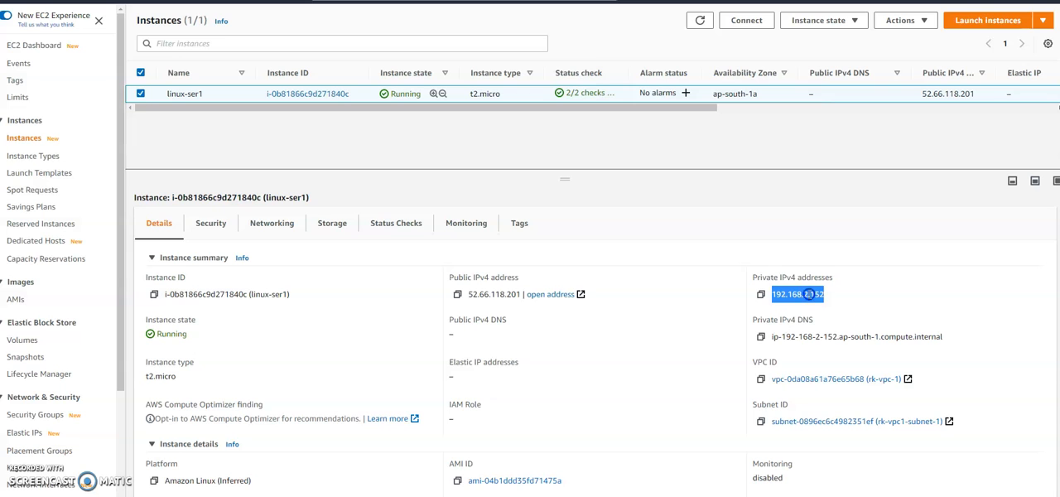
# Step: Open IP address management for linux-ser1 and expand the eth0 primary network interface
pyautogui.click(926, 20)
pyautogui.scroll(-1, 957, 79)
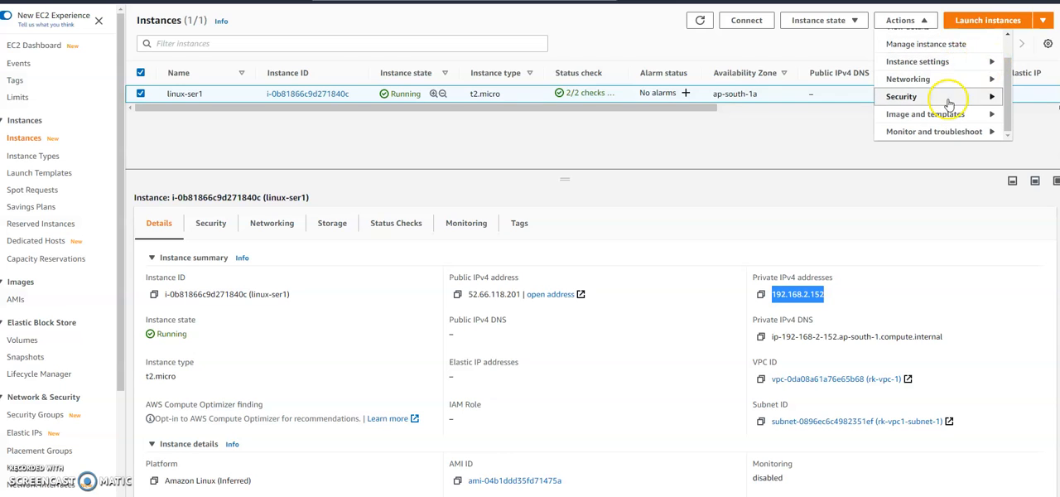
pyautogui.click(987, 80)
pyautogui.scroll(-1, 787, 103)
pyautogui.click(779, 132)
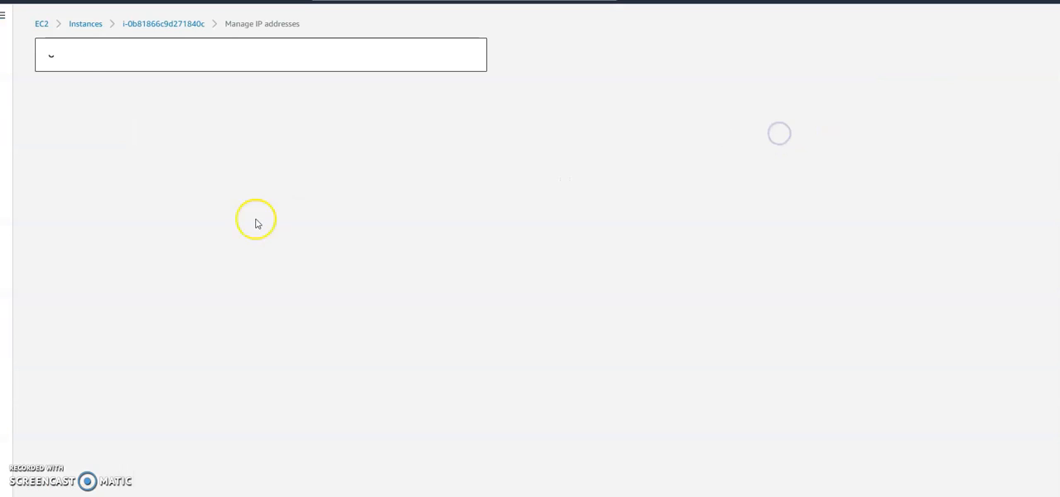
pyautogui.click(51, 157)
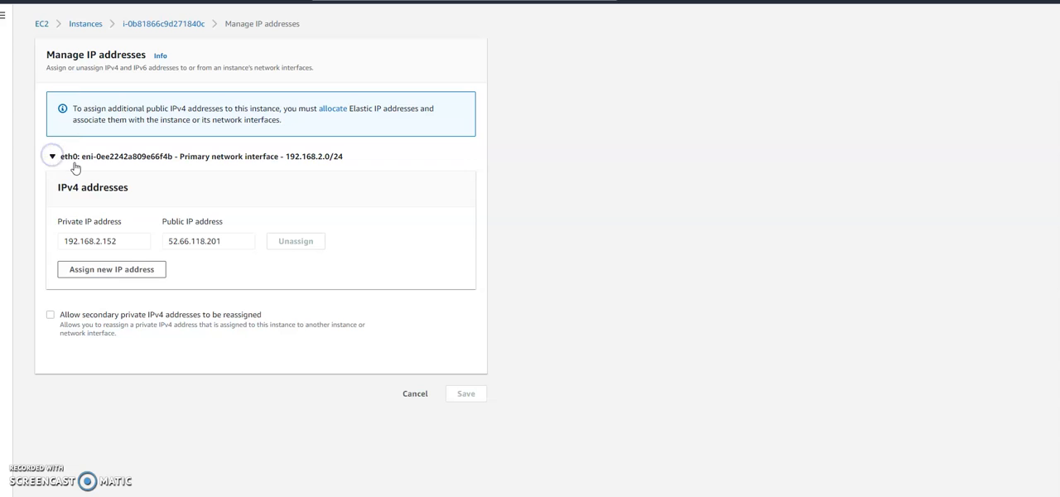
# Step: Assign the additional private IP address 192.168.2.11 to eth0, then save and confirm the change
pyautogui.click(137, 269)
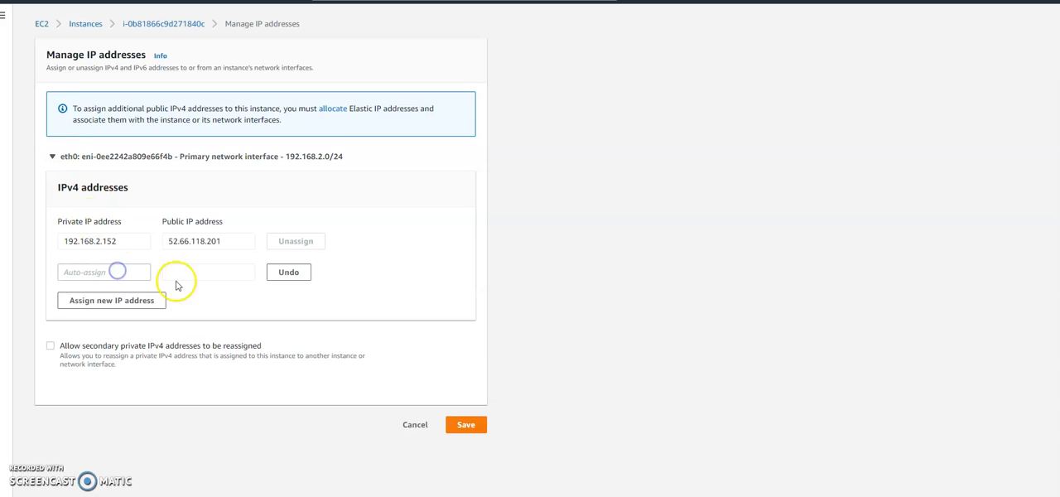
pyautogui.click(73, 274)
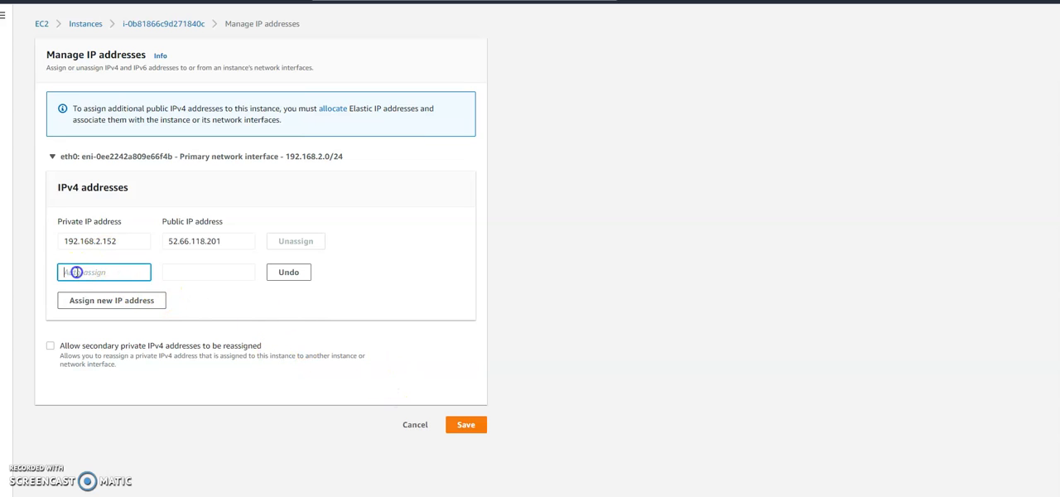
pyautogui.write('192.16')
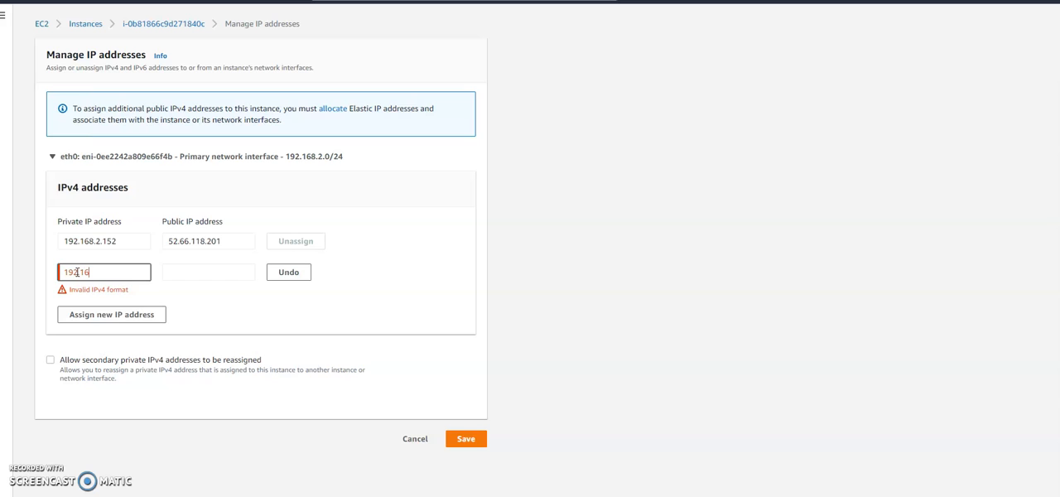
pyautogui.write('8.2.11')
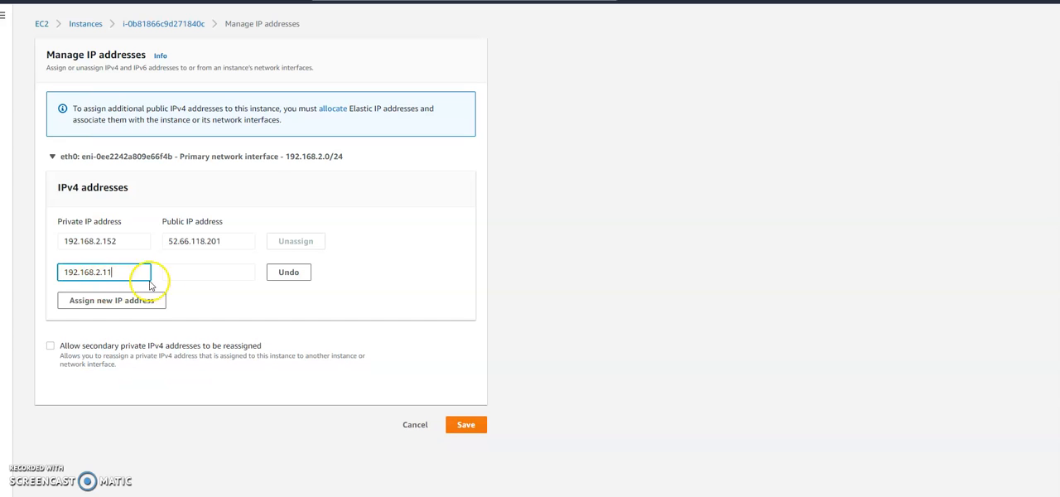
pyautogui.click(463, 426)
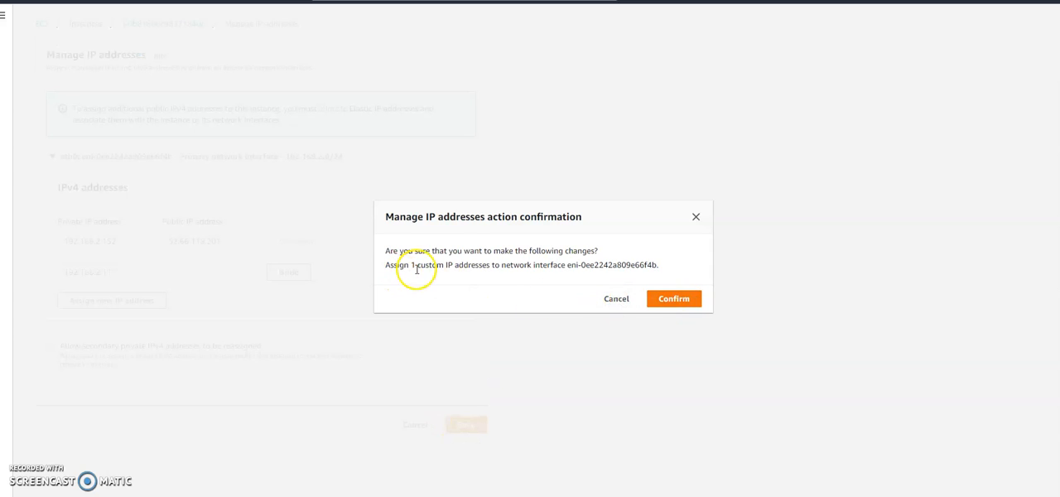
pyautogui.doubleClick(582, 265)
pyautogui.moveTo(568, 265); pyautogui.dragTo(660, 265)
pyautogui.click(665, 299)
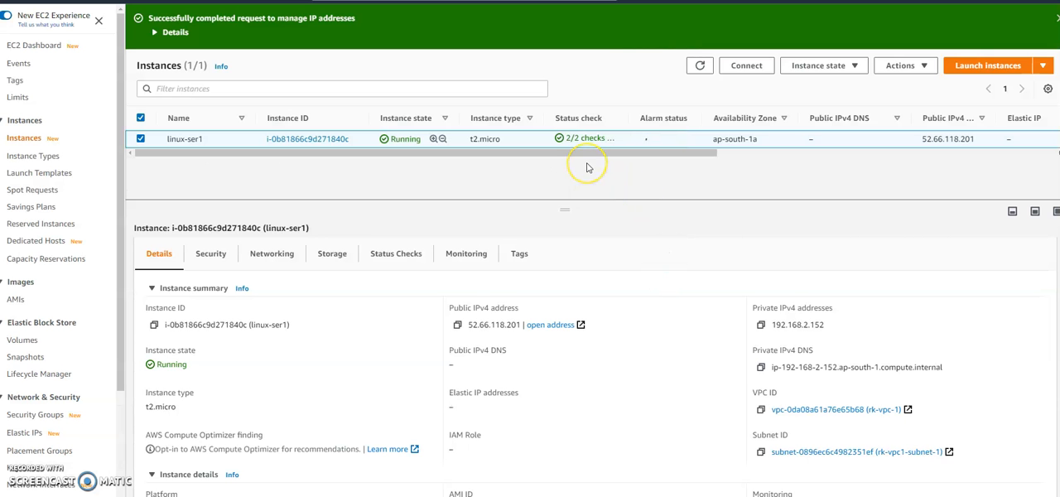
# Step: Refresh the instance list and check the secondary private IPv4 address in linux-ser1's networking details
pyautogui.click(700, 68)
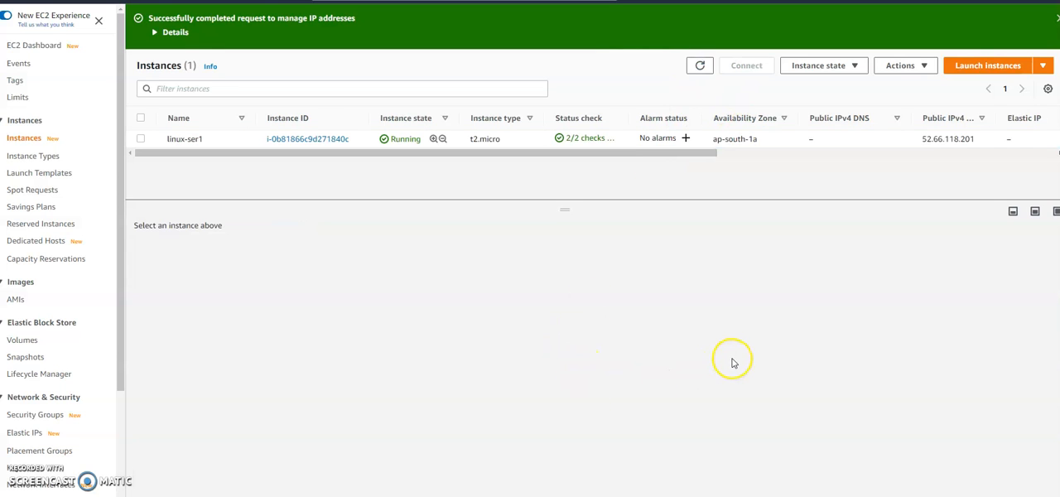
pyautogui.click(140, 139)
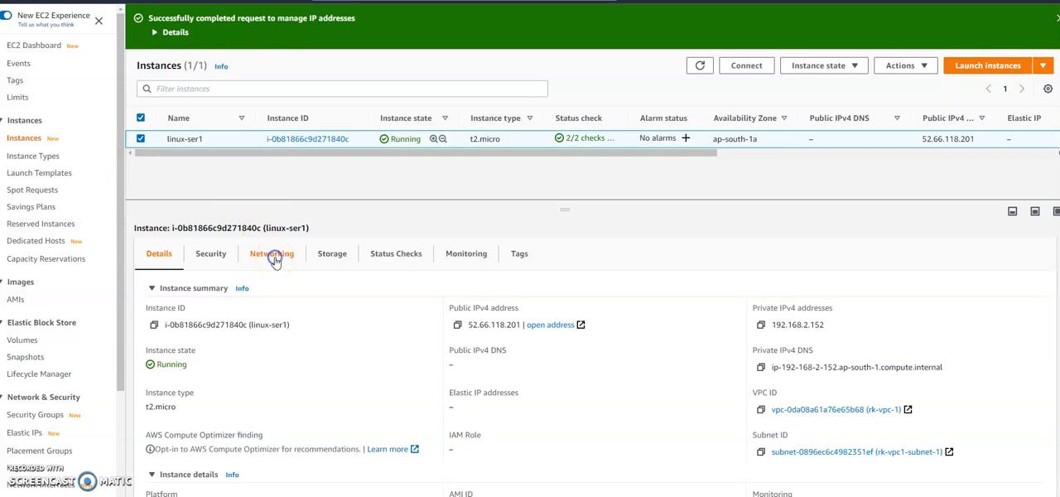
pyautogui.click(276, 256)
pyautogui.doubleClick(494, 410)
pyautogui.moveTo(450, 392); pyautogui.dragTo(572, 393)
pyautogui.doubleClick(494, 410)
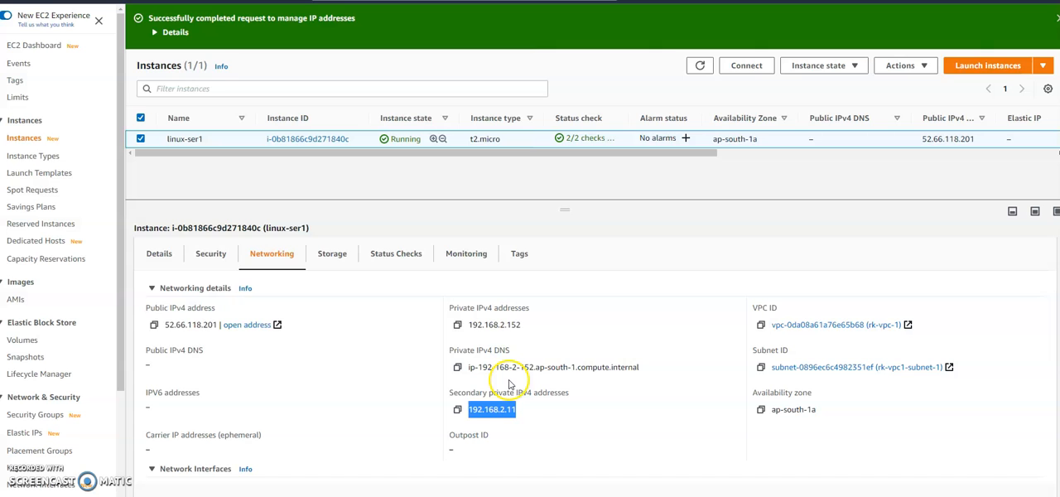
# Step: Open linux-ser1's primary network interface from its networking details and remove the interface ID filter from the list
pyautogui.scroll(-3, 512, 373)
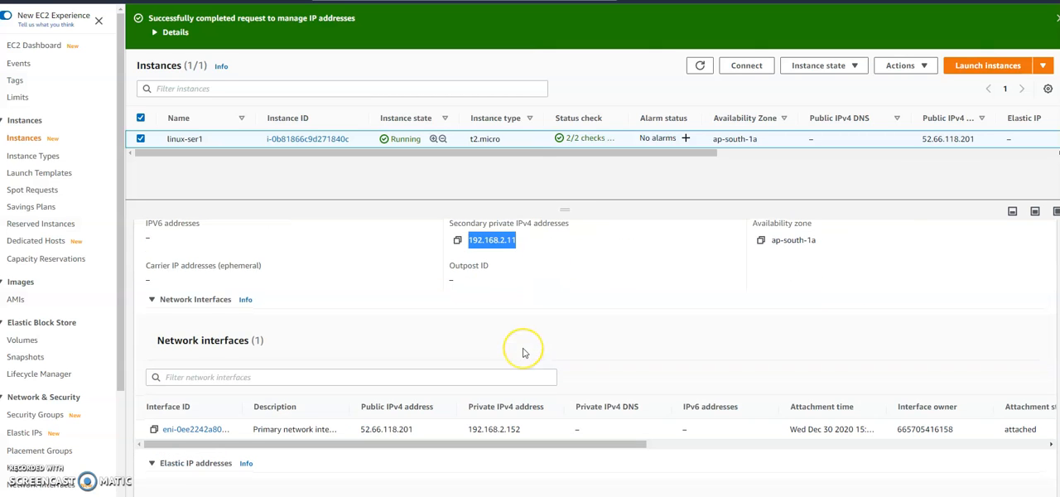
pyautogui.scroll(-1, 522, 353)
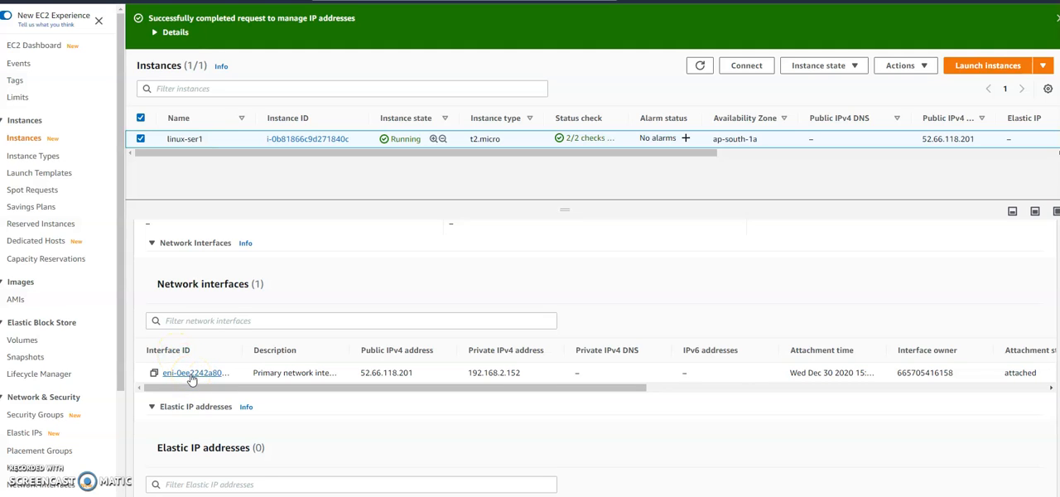
pyautogui.doubleClick(497, 373)
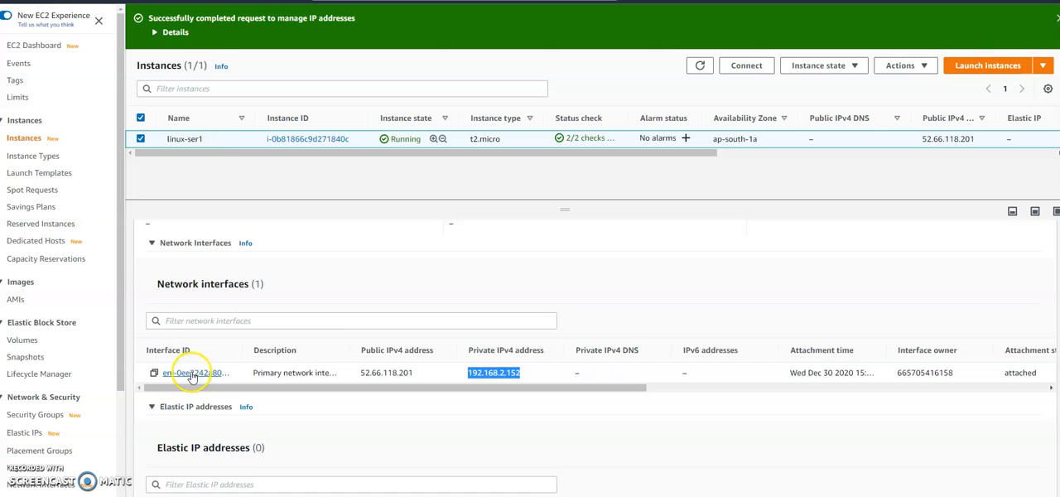
pyautogui.scroll(-1, 334, 352)
pyautogui.scroll(1, 630, 326)
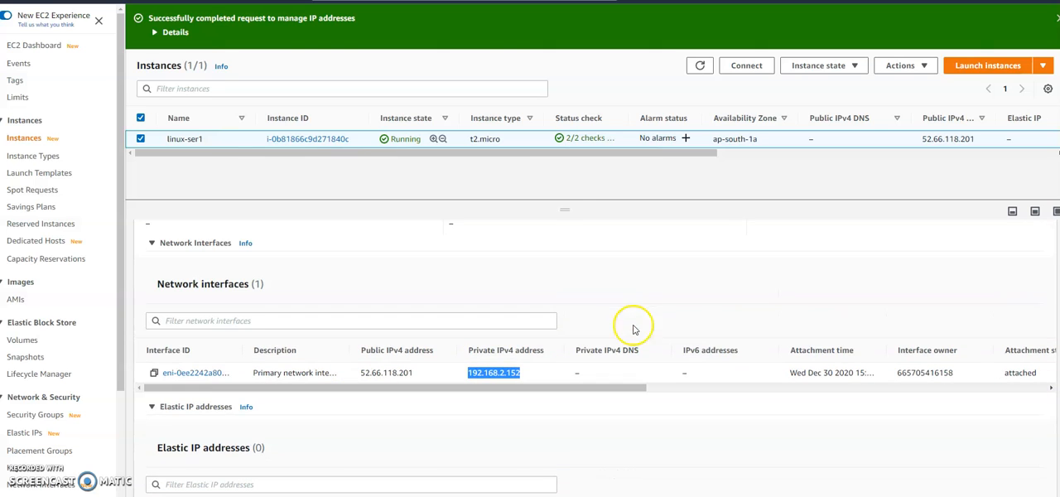
pyautogui.click(184, 373)
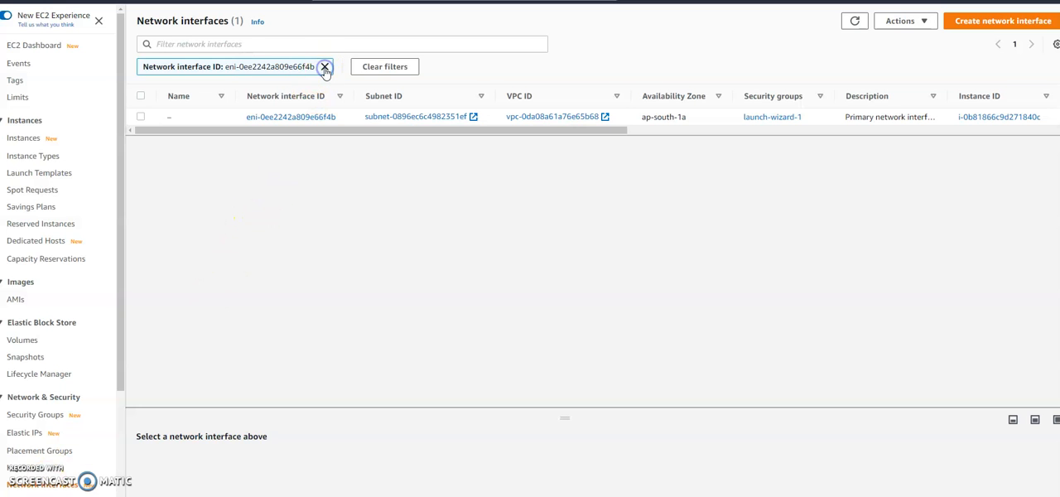
pyautogui.click(324, 67)
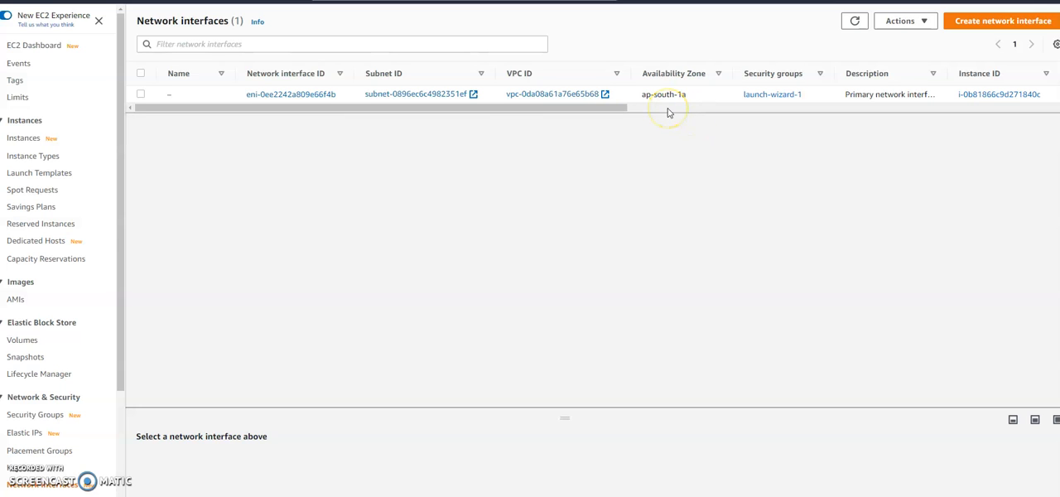
# Step: Start a new network interface with the description 2nd-lan-card in the rk-vpc1-subnet-1 subnet
pyautogui.click(982, 22)
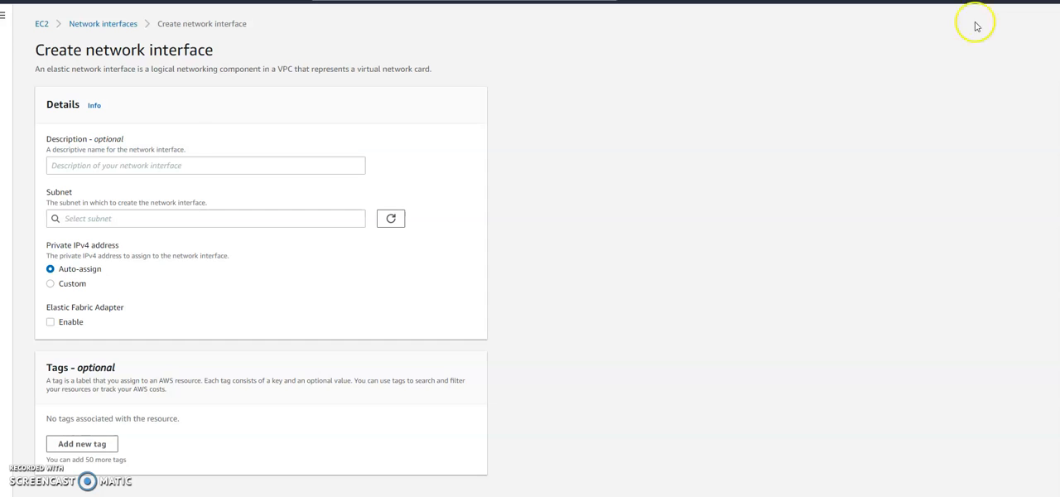
pyautogui.click(102, 168)
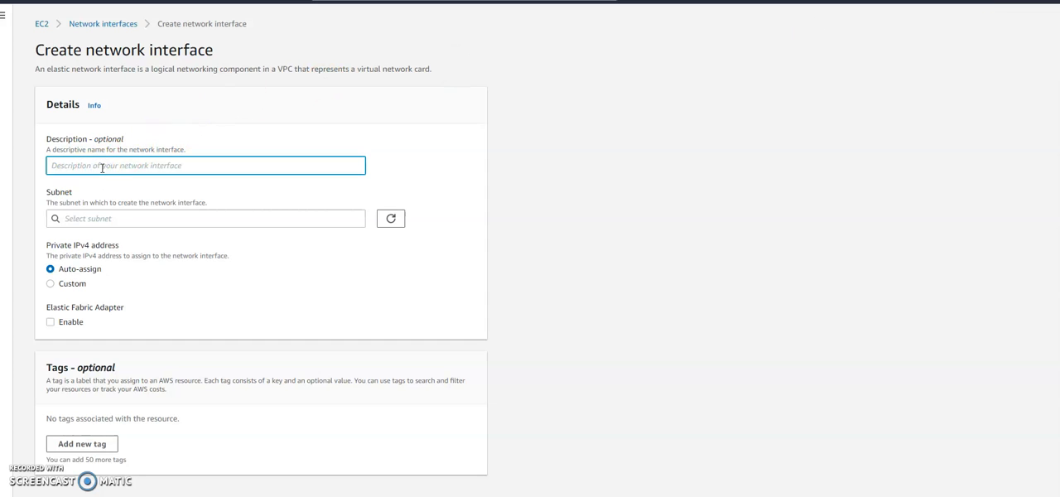
pyautogui.write('2nd-lan-card')
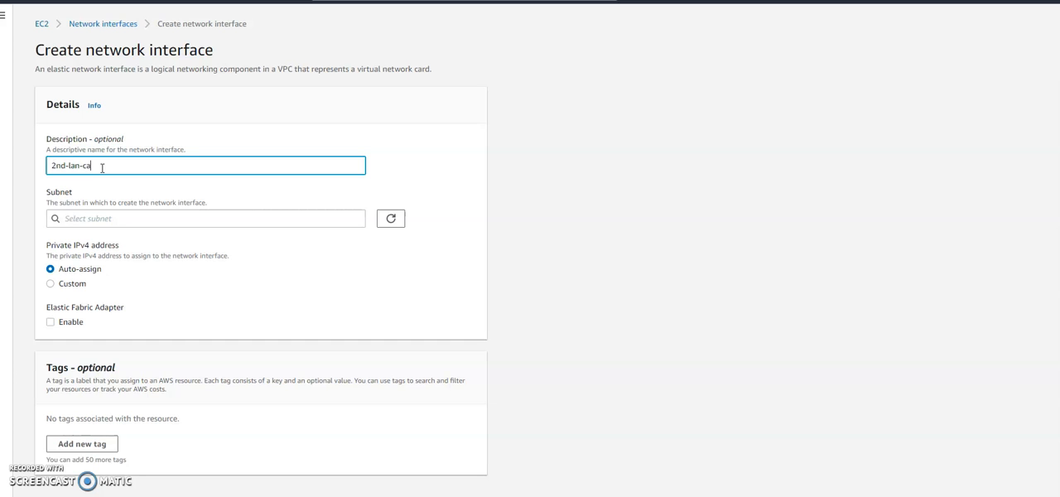
pyautogui.click(118, 218)
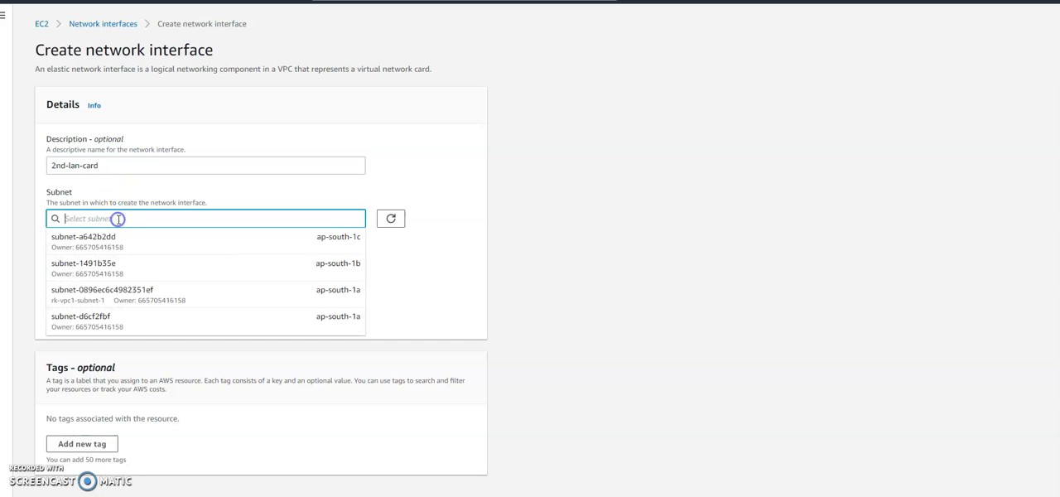
pyautogui.click(124, 301)
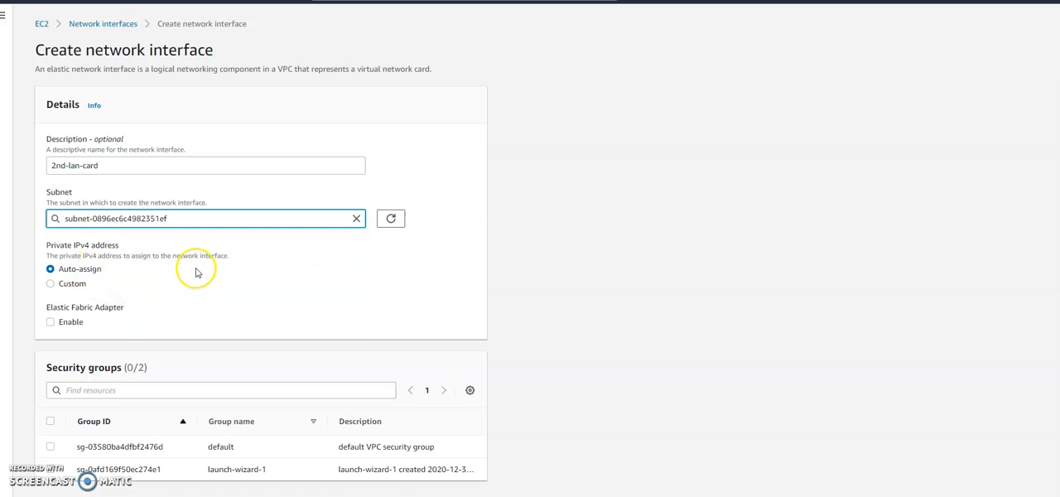
# Step: Assign the launch-wizard-1 security group to the new network interface, keeping auto-assigned private IPv4, and create it
pyautogui.scroll(-1, 196, 269)
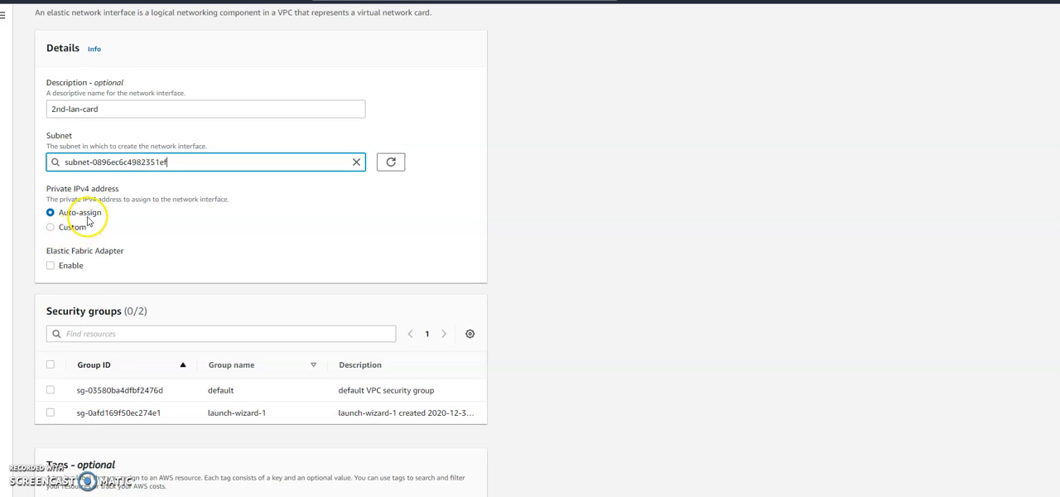
pyautogui.scroll(-1, 149, 222)
pyautogui.click(149, 232)
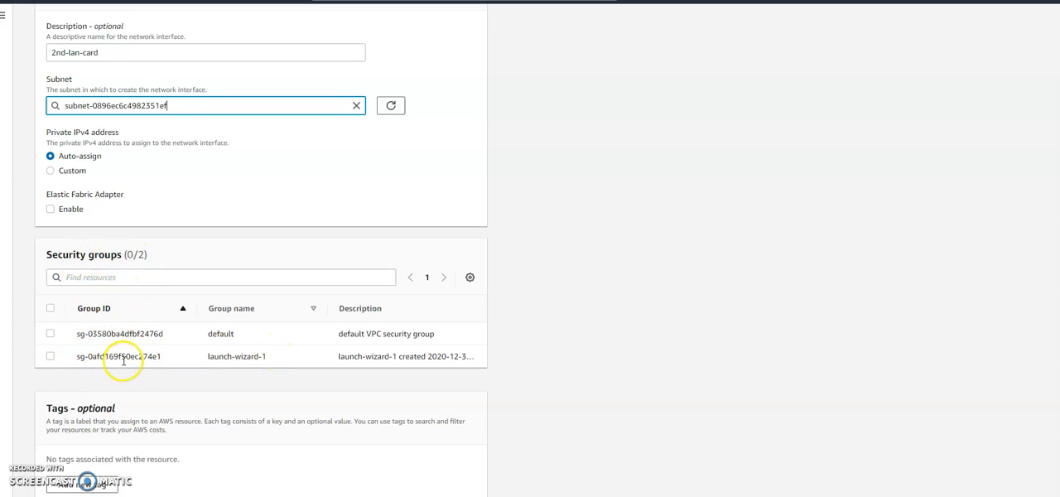
pyautogui.click(51, 357)
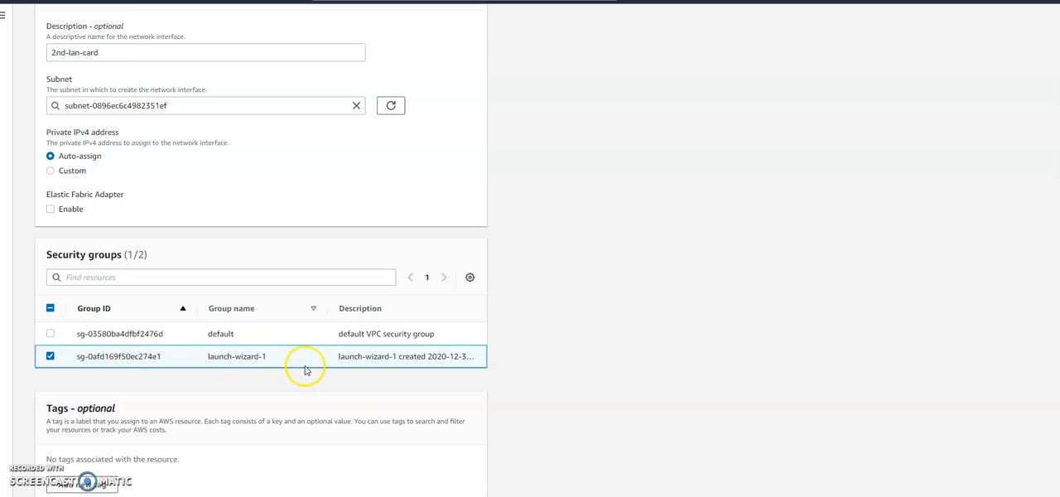
pyautogui.scroll(-1, 303, 366)
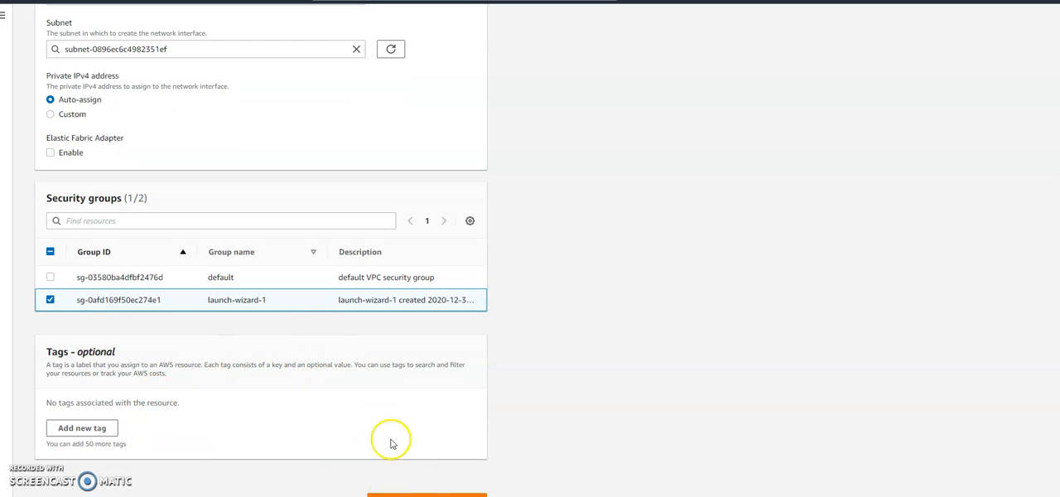
pyautogui.click(427, 494)
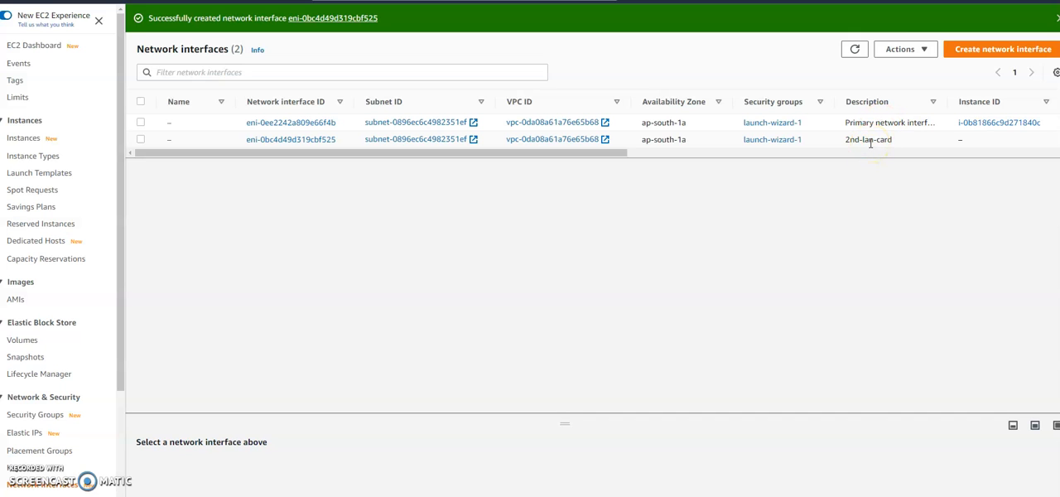
# Step: Return to the running instances through the EC2 dashboard and select linux-ser1
pyautogui.click(50, 47)
pyautogui.click(187, 92)
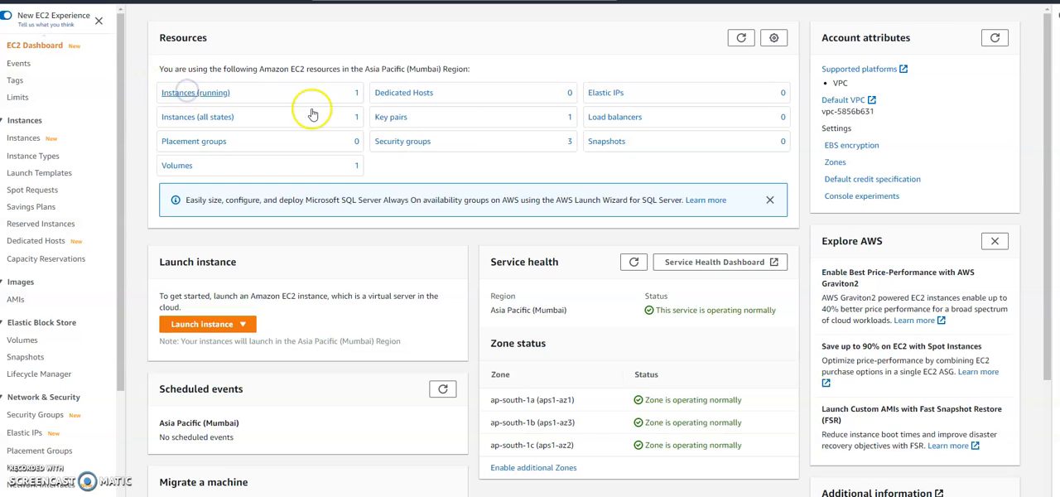
pyautogui.click(699, 21)
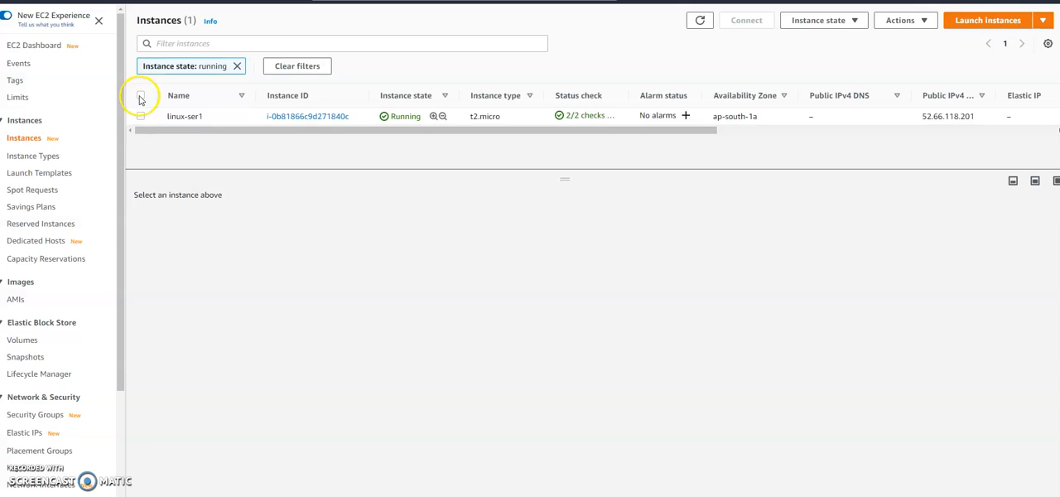
pyautogui.click(141, 116)
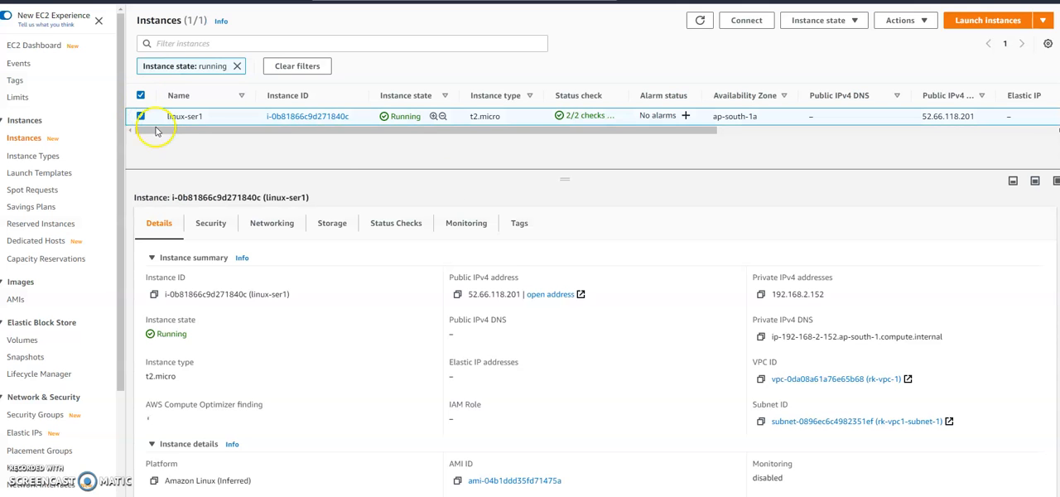
# Step: Attach the 2nd-lan-card network interface to the linux-ser1 instance
pyautogui.scroll(-5, 555, 418)
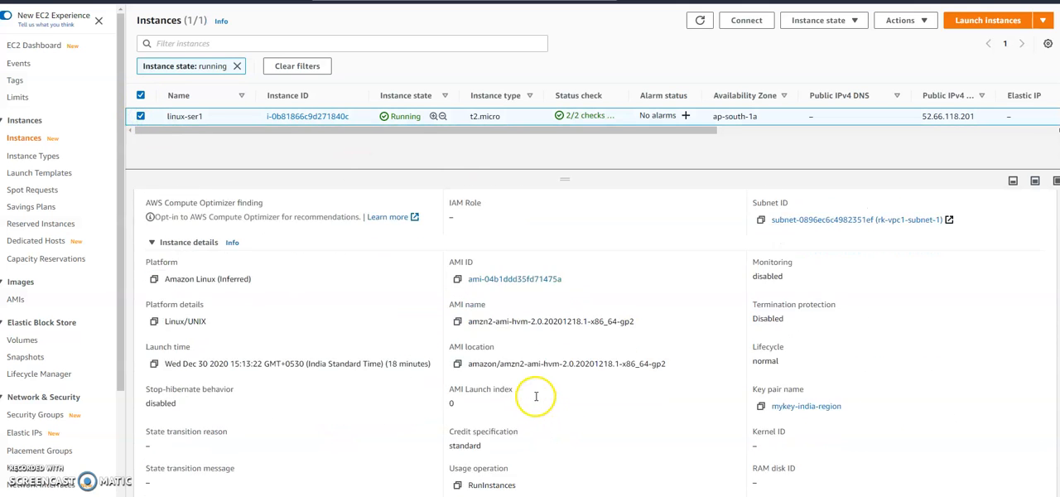
pyautogui.scroll(5, 544, 398)
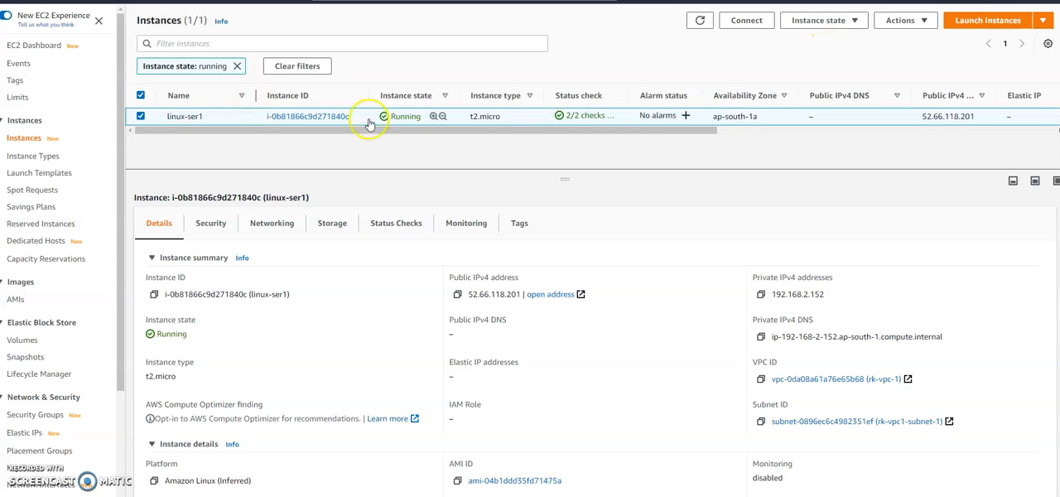
pyautogui.click(921, 21)
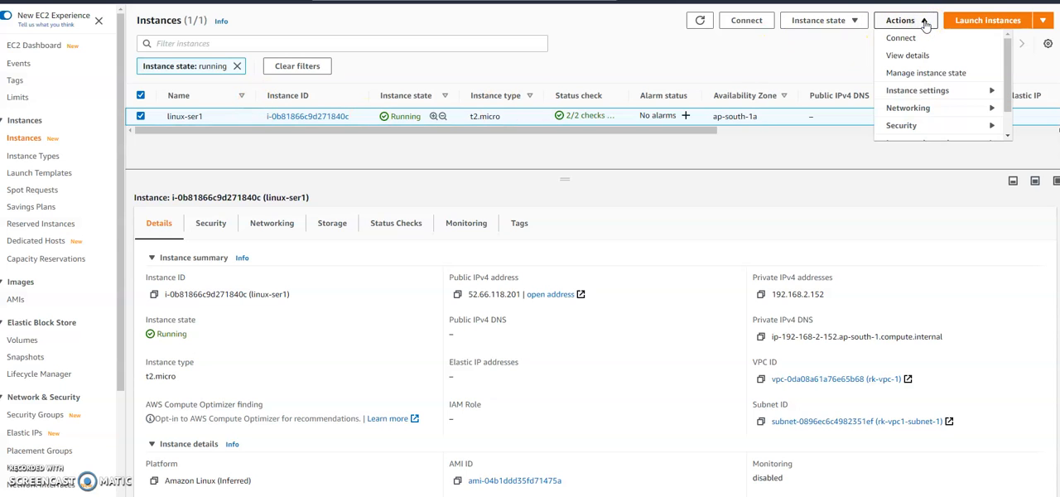
pyautogui.moveTo(985, 109)
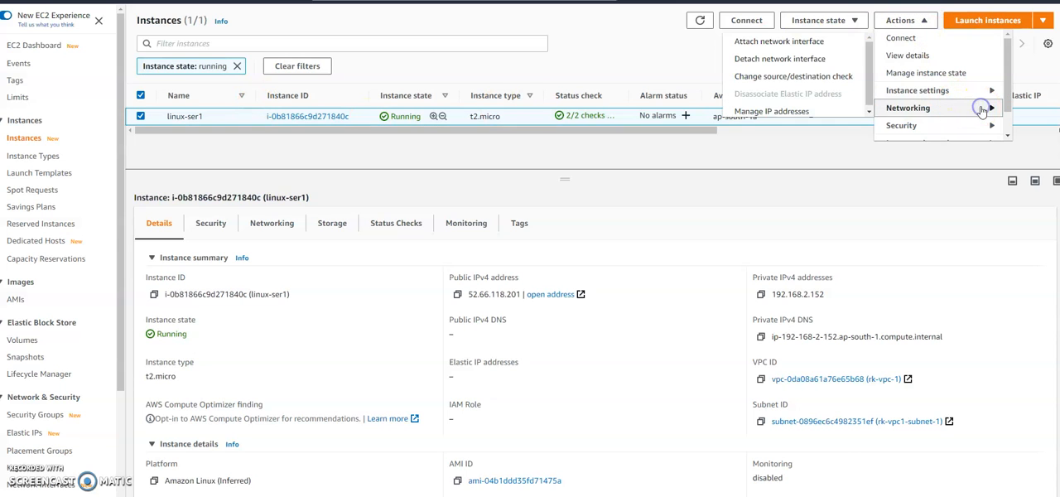
pyautogui.click(772, 44)
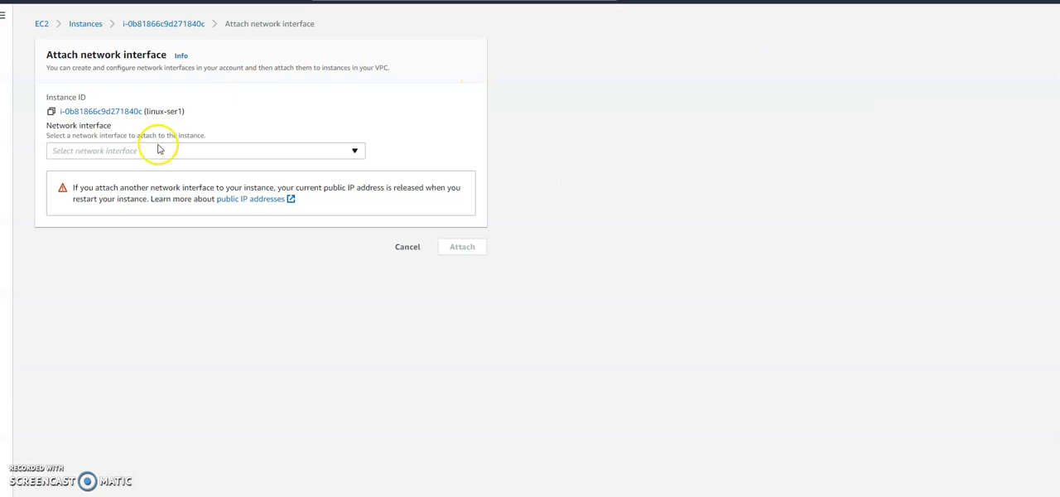
pyautogui.click(357, 151)
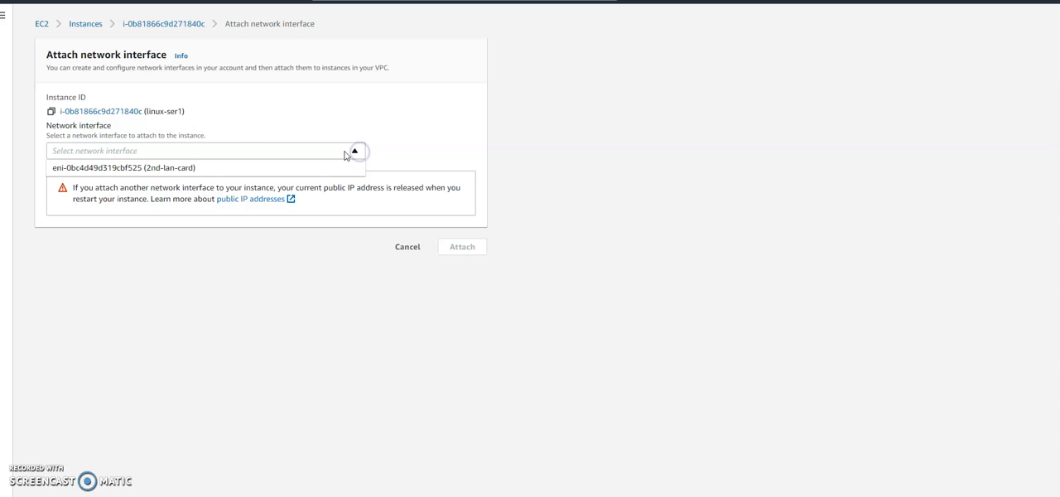
pyautogui.click(165, 171)
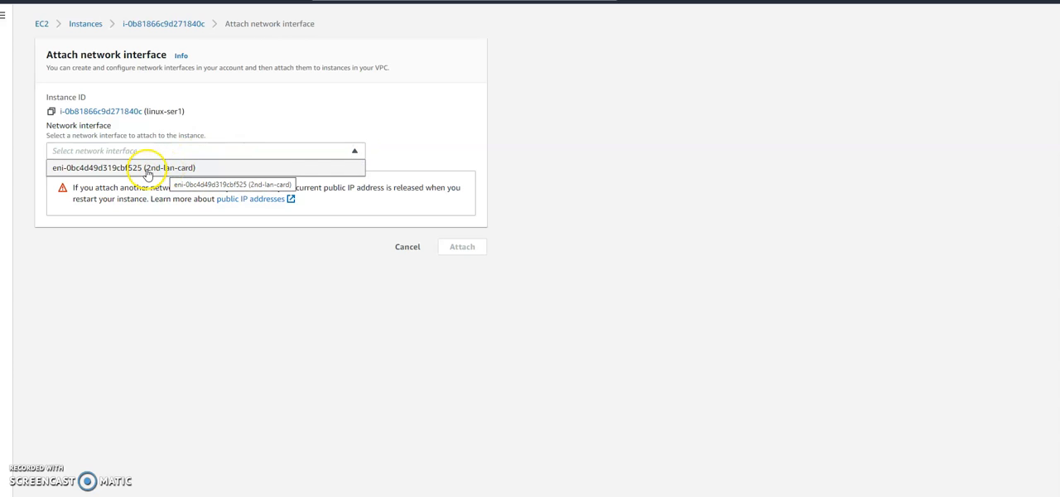
pyautogui.click(457, 248)
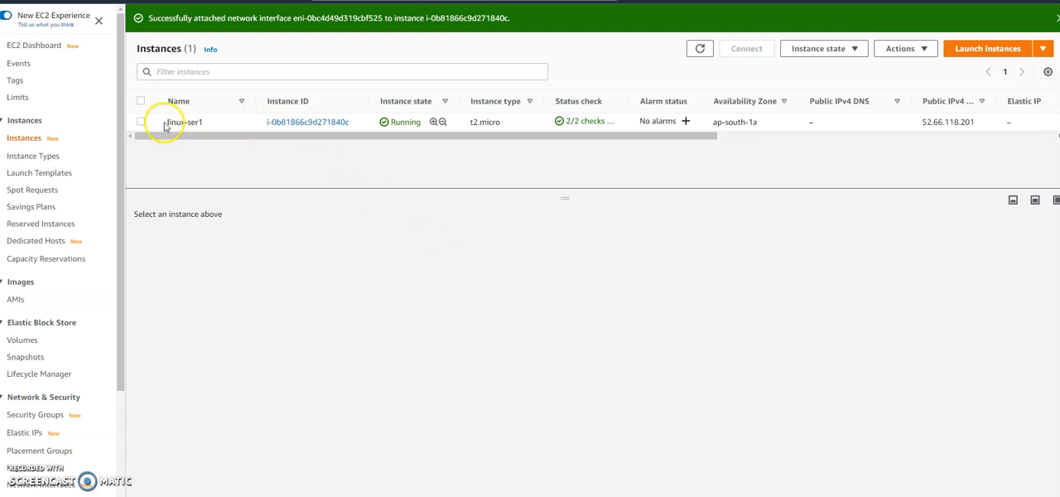
# Step: Select linux-ser1 and examine the private IPv4 addresses in its networking details
pyautogui.click(141, 122)
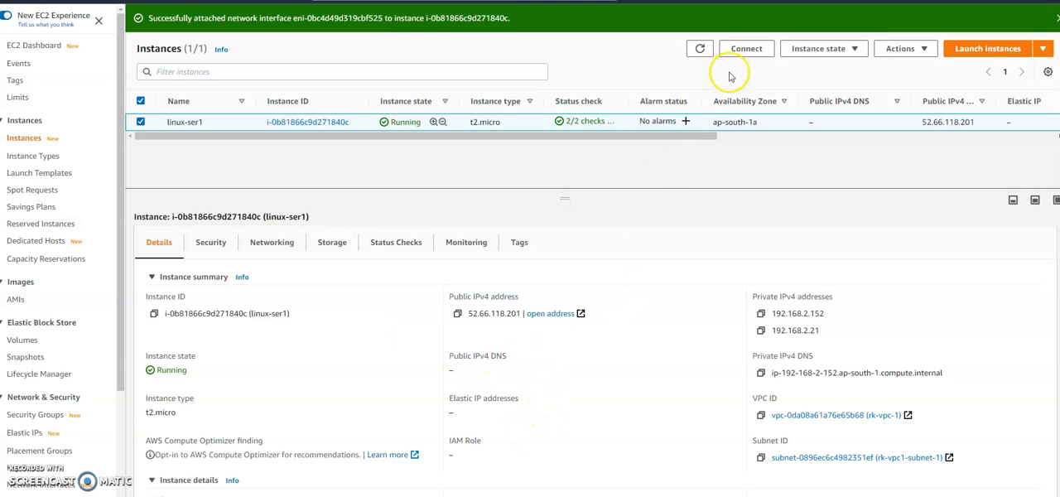
pyautogui.click(272, 245)
pyautogui.doubleClick(493, 333)
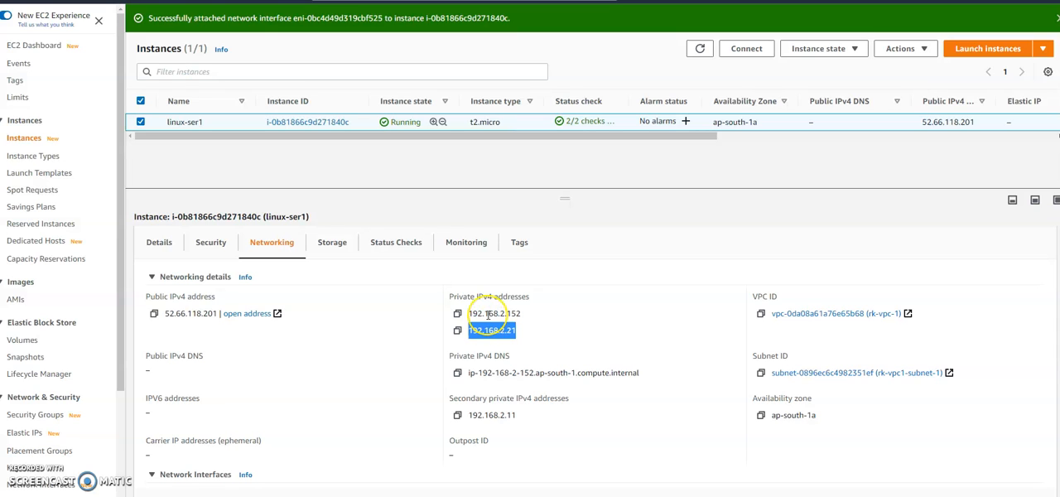
pyautogui.doubleClick(489, 315)
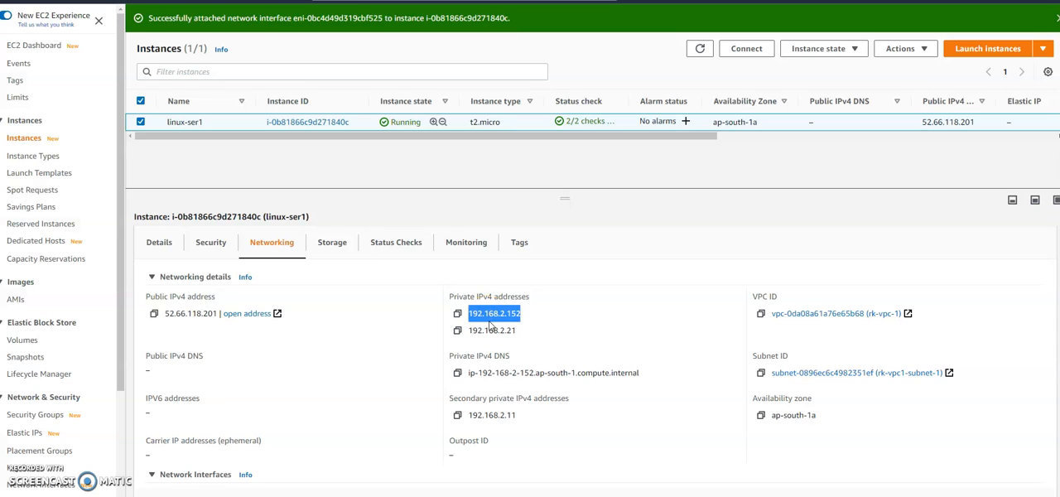
pyautogui.doubleClick(487, 330)
pyautogui.doubleClick(488, 314)
pyautogui.doubleClick(487, 331)
pyautogui.click(495, 314)
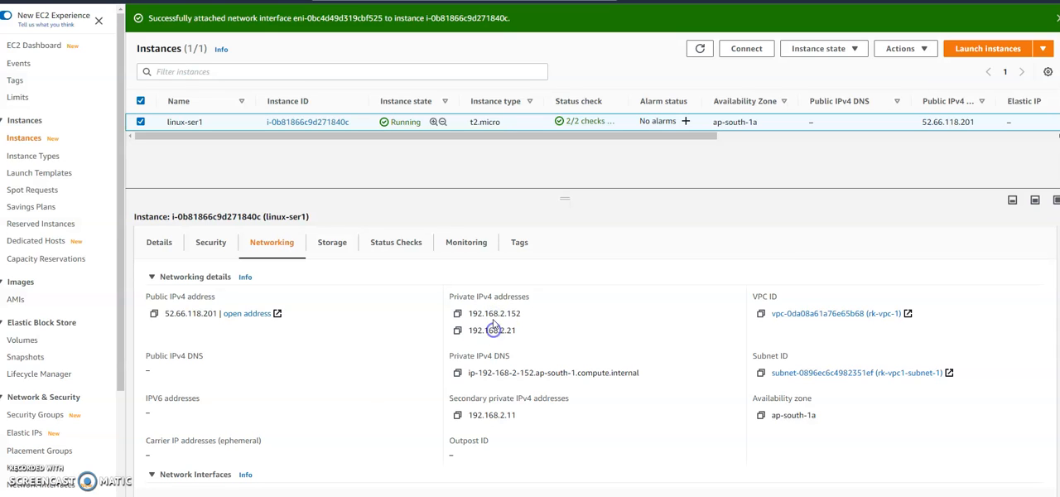
pyautogui.click(496, 332)
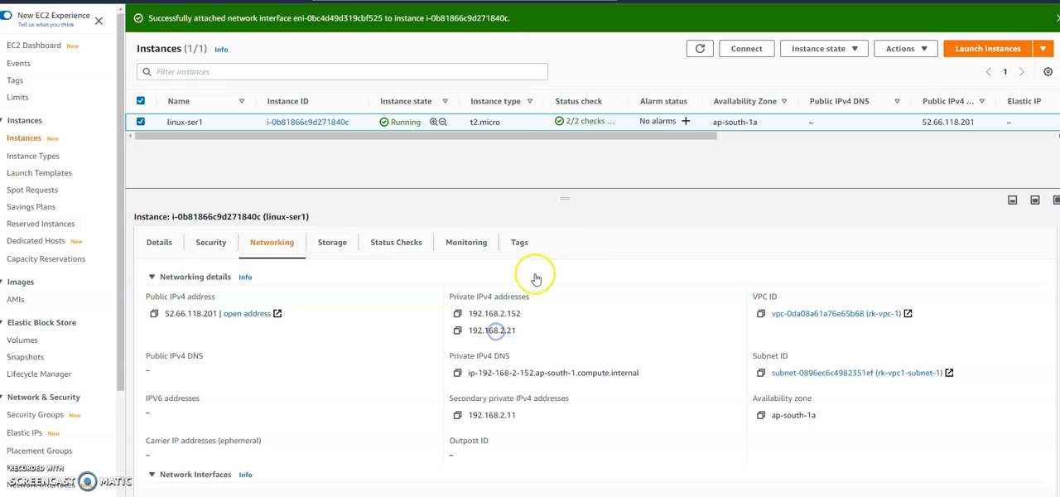
pyautogui.moveTo(500, 313); pyautogui.dragTo(516, 331)
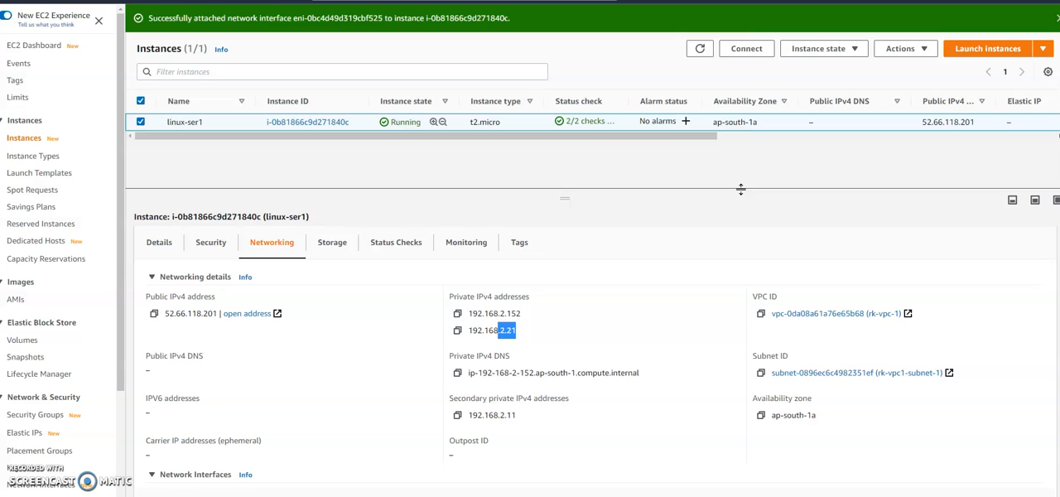
# Step: Connect to linux-ser1 through EC2 Instance Connect with the default user name ec2-user
pyautogui.click(921, 51)
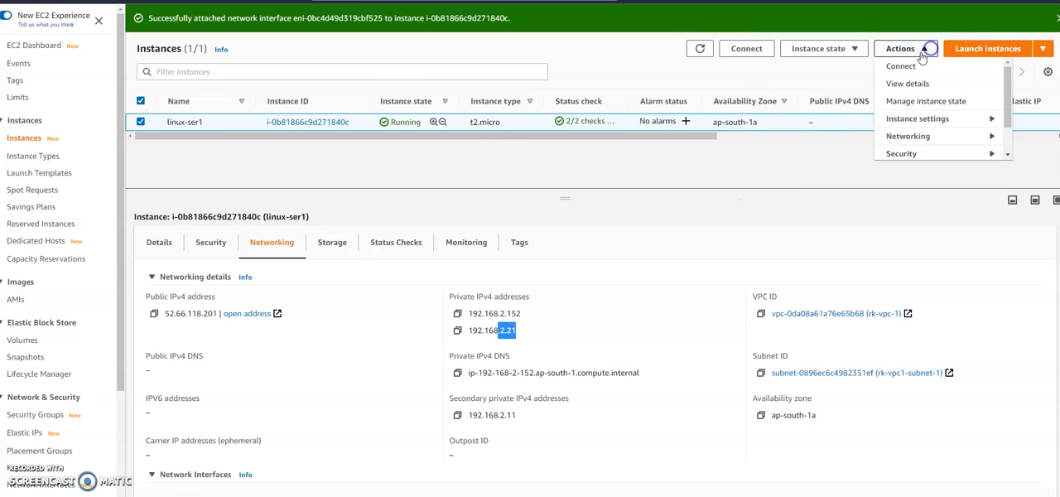
pyautogui.click(901, 67)
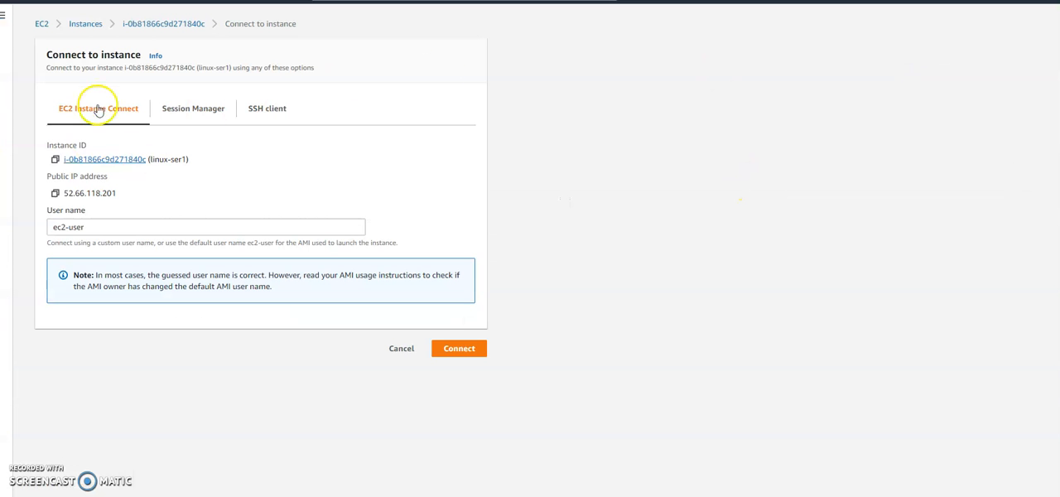
pyautogui.click(455, 342)
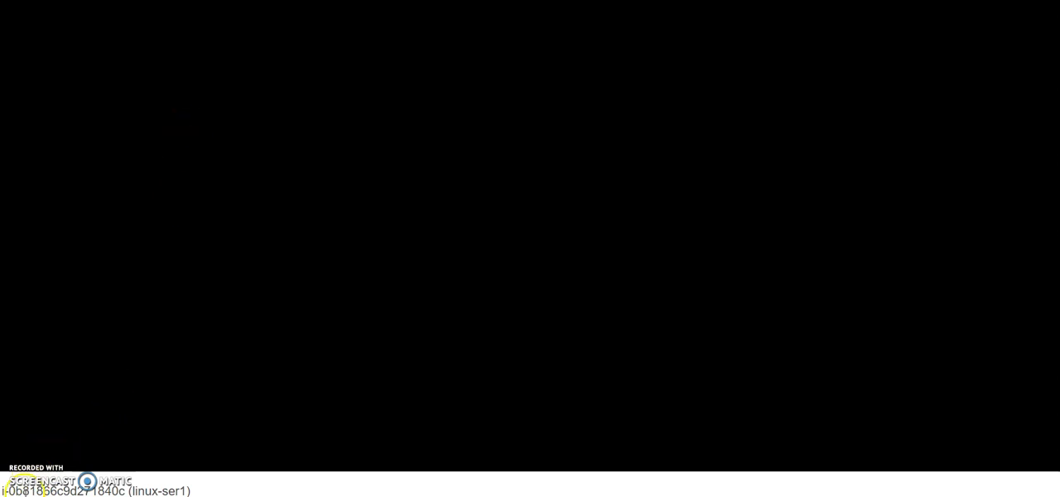
pyautogui.click(216, 168)
# Step: Run ifconfig in the terminal and examine the inet addresses of the eth0 and eth1 interfaces
pyautogui.write('ifconfig')
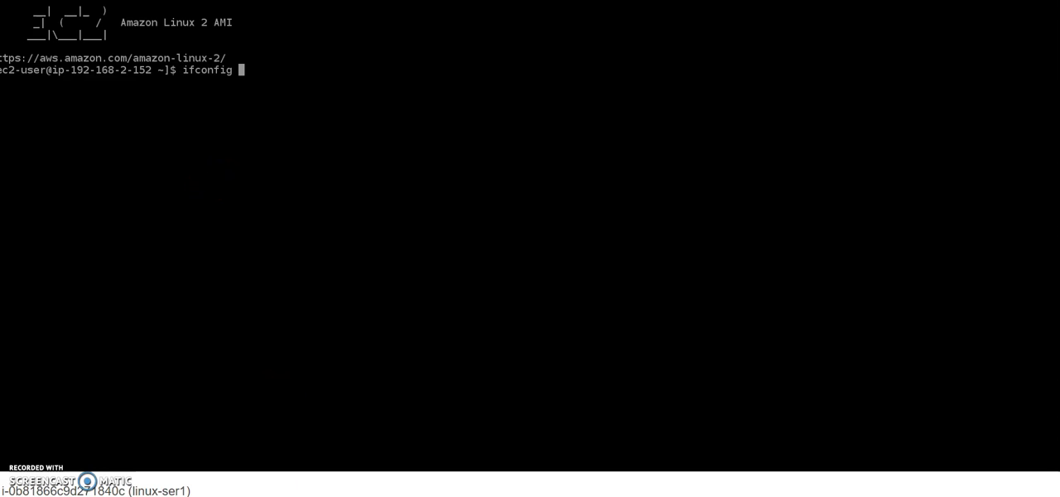
pyautogui.press('Return')
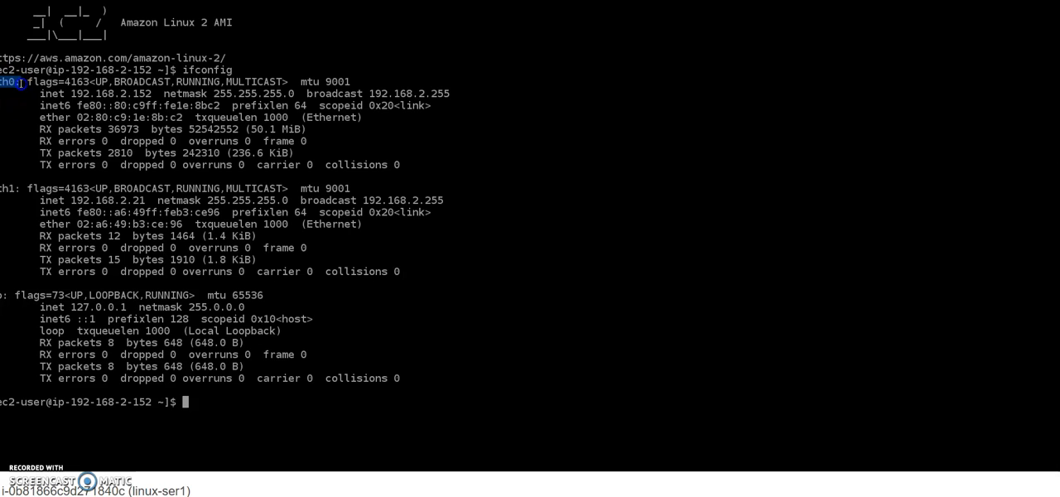
pyautogui.doubleClick(18, 189)
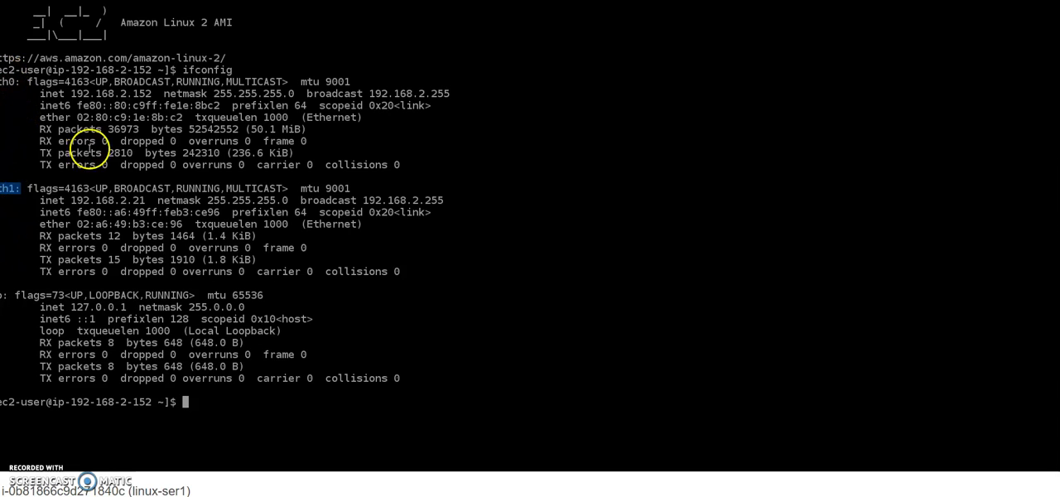
pyautogui.moveTo(71, 93); pyautogui.dragTo(150, 94)
pyautogui.moveTo(72, 200); pyautogui.dragTo(151, 199)
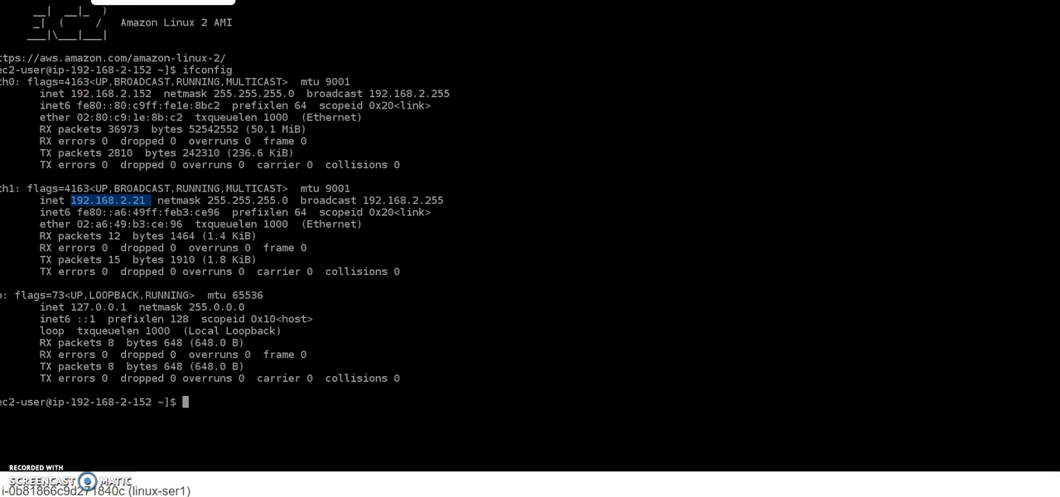
# Step: Go back from the terminal session to the instances list and select linux-ser1
pyautogui.click(165, 1)
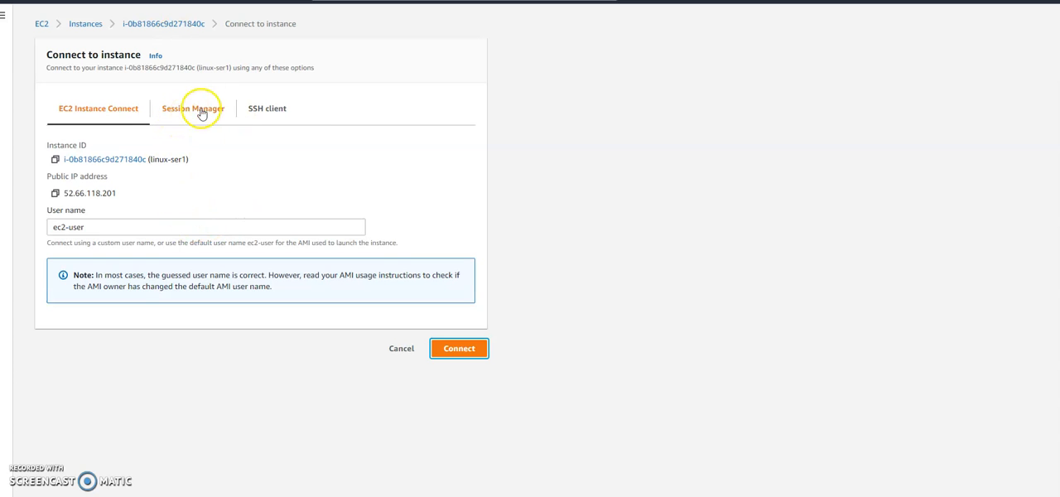
pyautogui.click(81, 25)
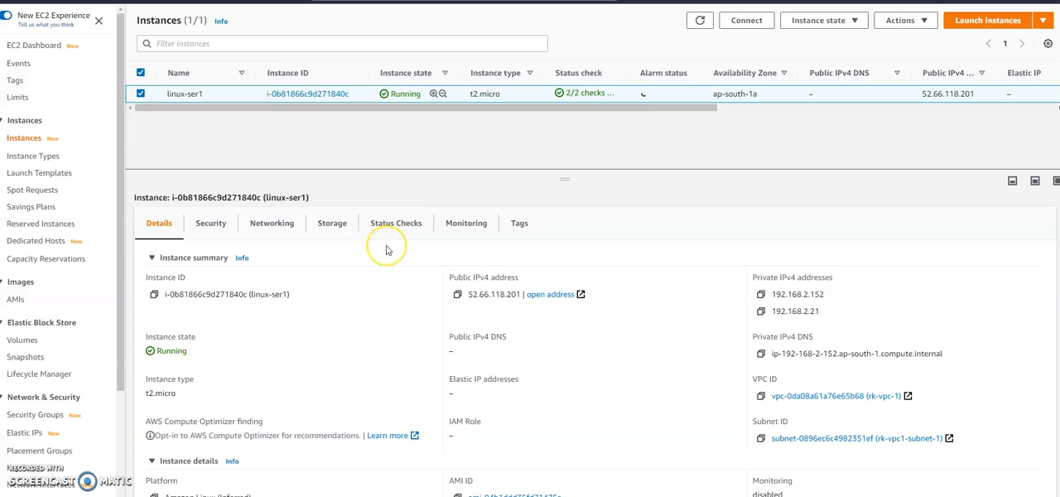
# Step: Look through the monitoring and networking actions available for linux-ser1, and refresh the instances list
pyautogui.click(926, 28)
pyautogui.scroll(-3, 928, 104)
pyautogui.scroll(1, 927, 114)
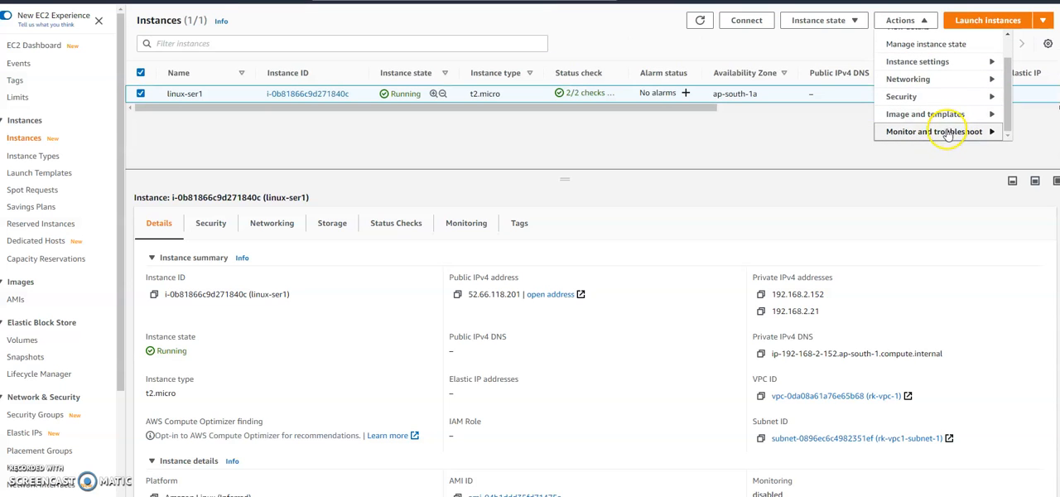
pyautogui.click(947, 133)
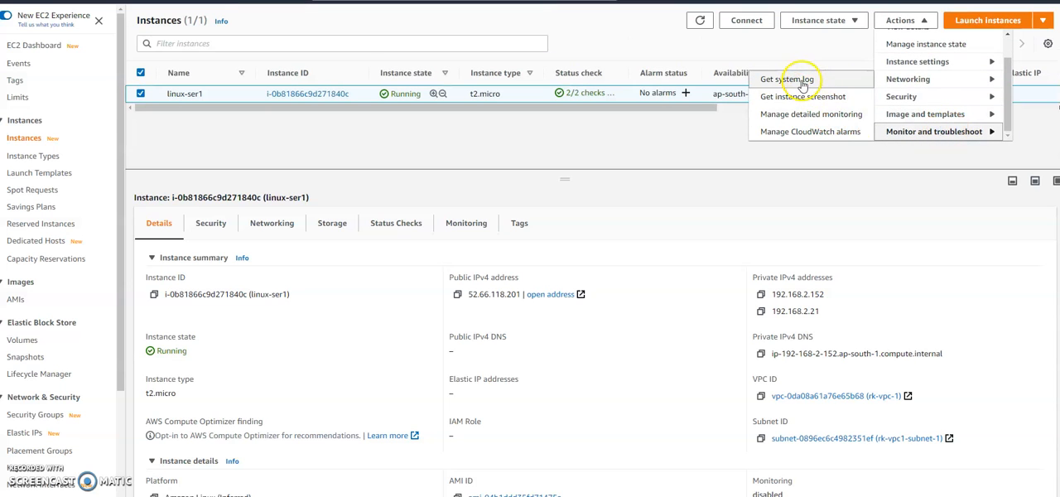
pyautogui.scroll(2, 946, 105)
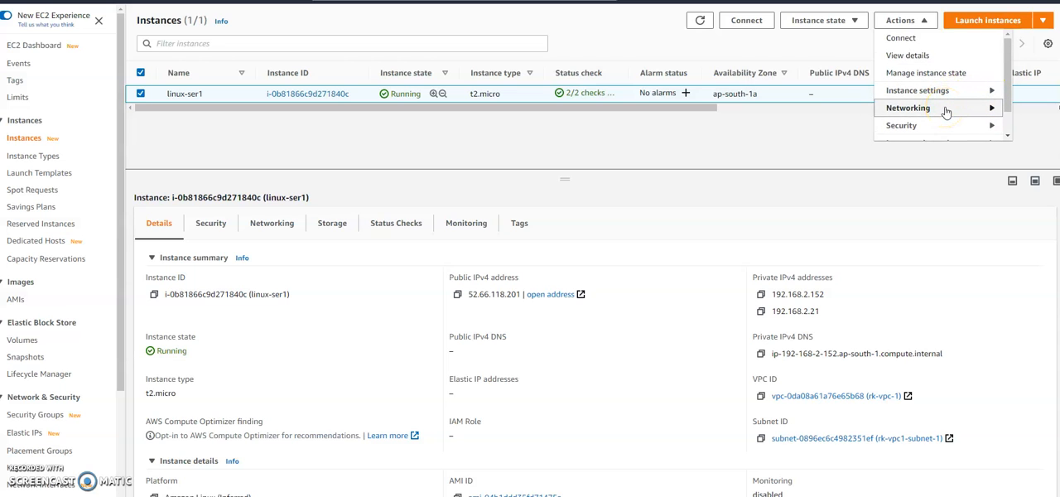
pyautogui.click(946, 108)
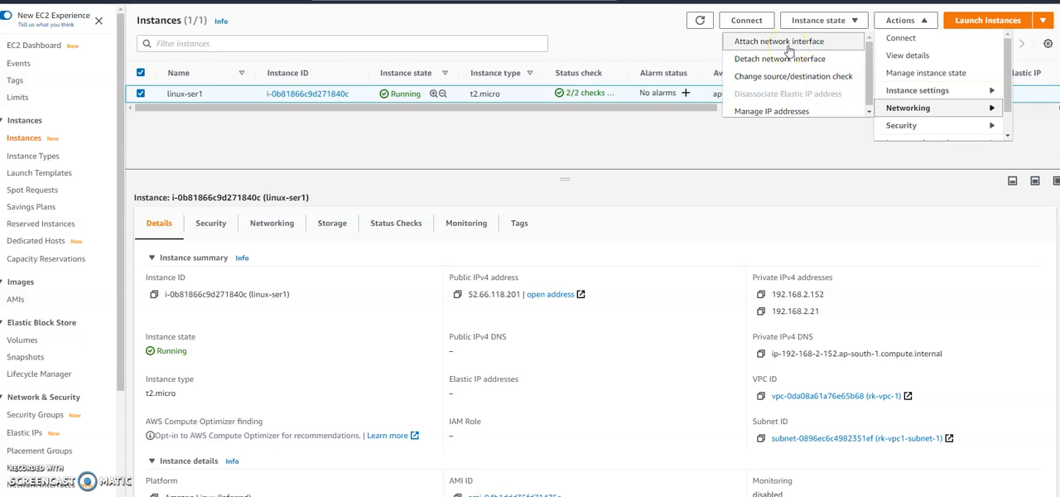
pyautogui.click(713, 201)
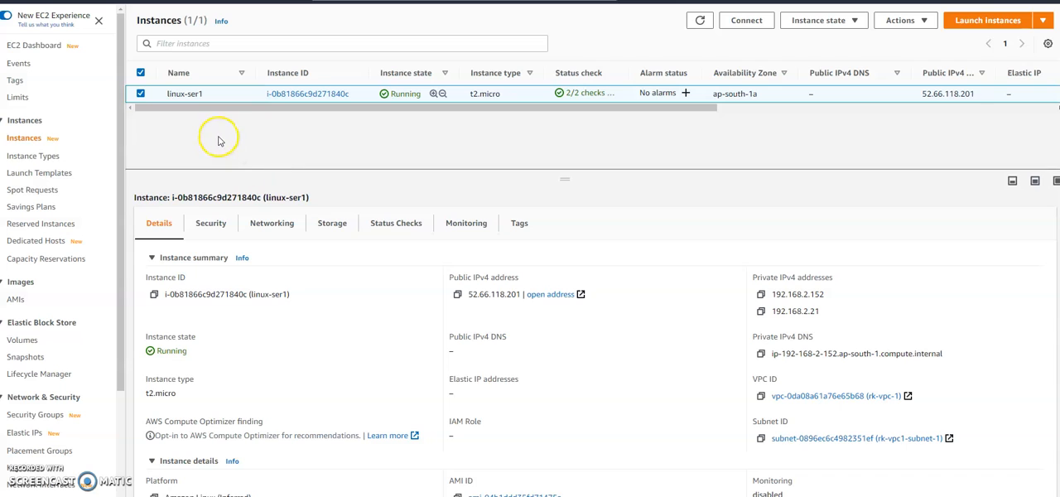
pyautogui.click(699, 20)
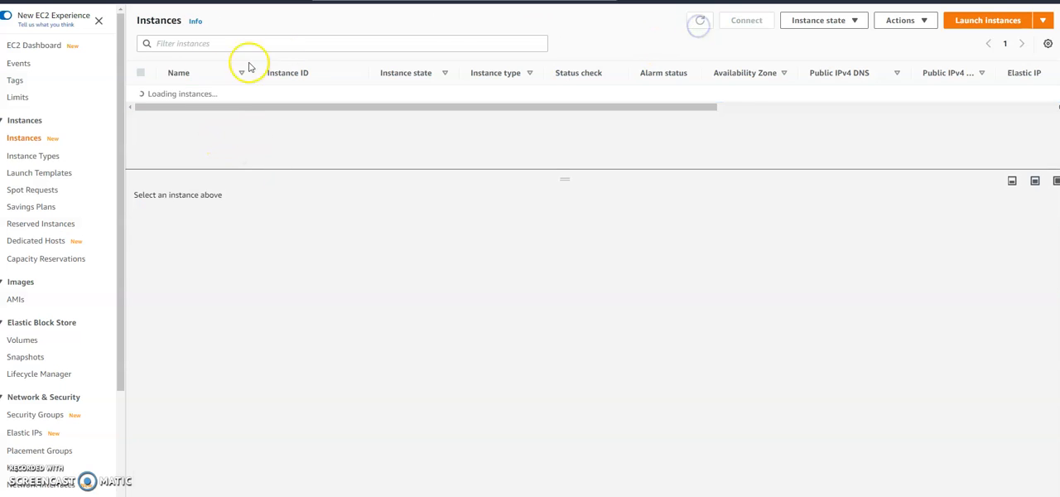